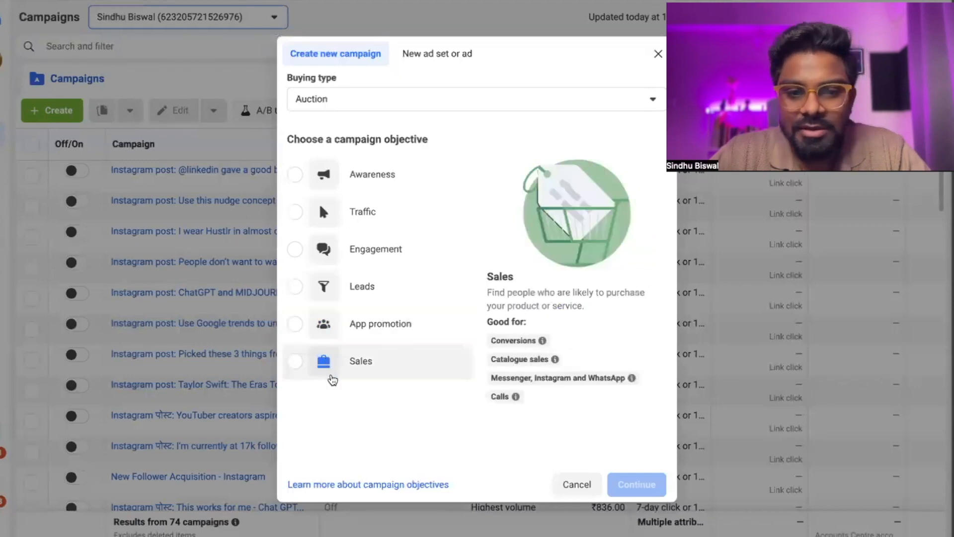
Choose the Sales objective and the Advantage+ shopping campaign setup for the new campaign
{"action": "left_click", "coordinate": [362, 369]}
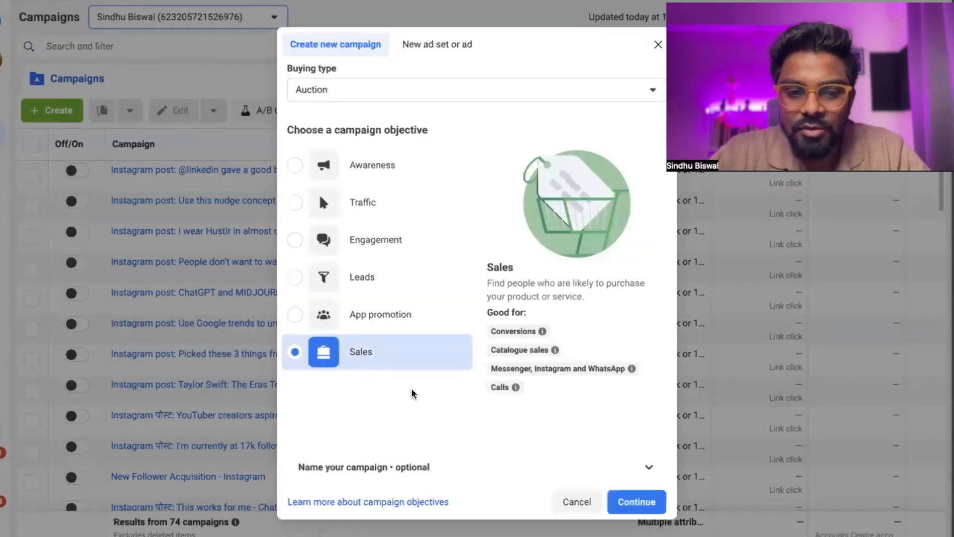
{"action": "left_click", "coordinate": [631, 509]}
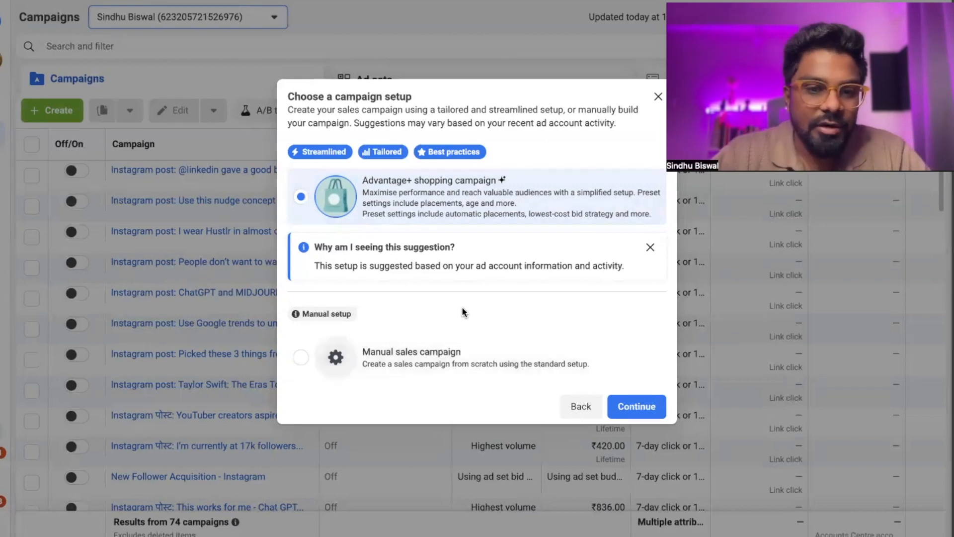
{"action": "left_click", "coordinate": [617, 406]}
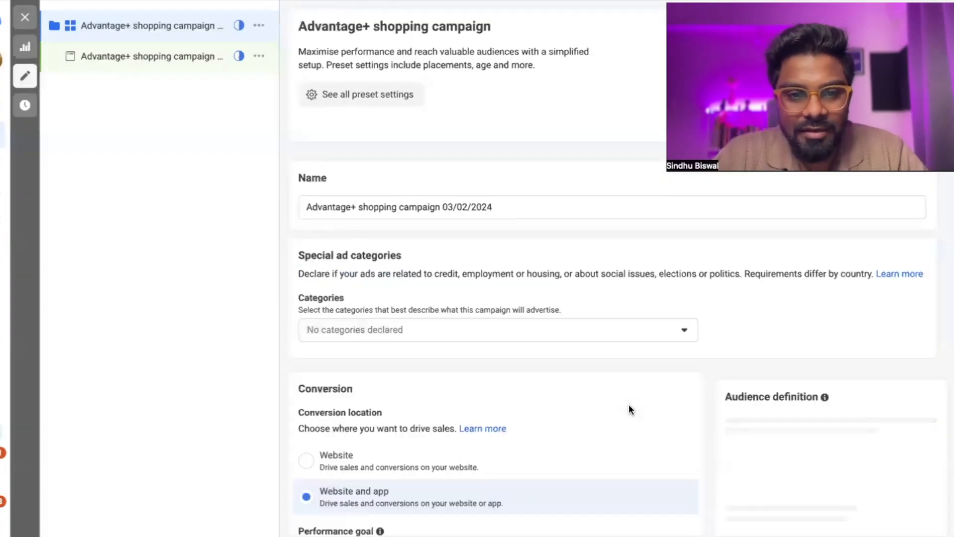
Rename the campaign with the owner's first name followed by "_Advantage+Shopping_Perfume"
{"action": "left_click", "coordinate": [513, 204]}
{"action": "key", "text": "ctrl+a"}
{"action": "key", "text": "BackSpace"}
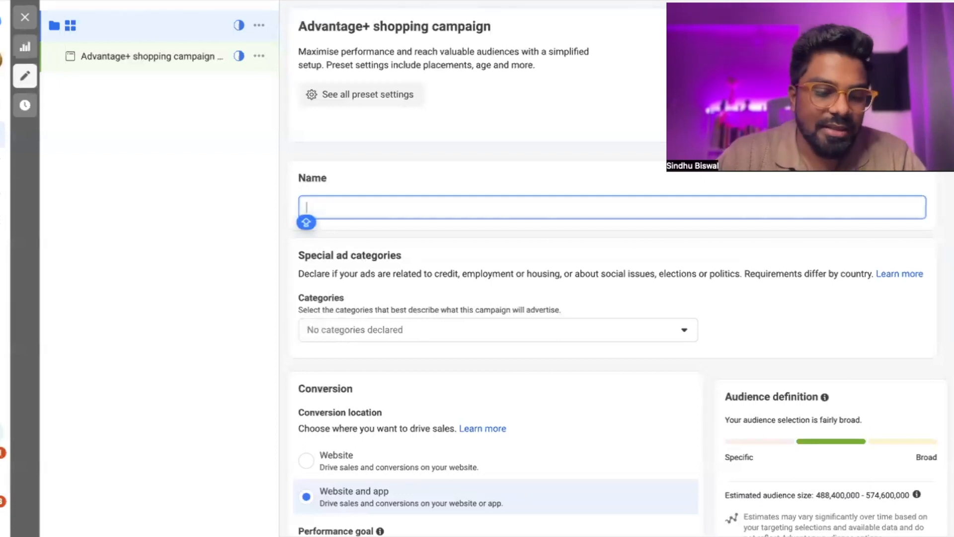
{"action": "type", "text": "Sindhu"}
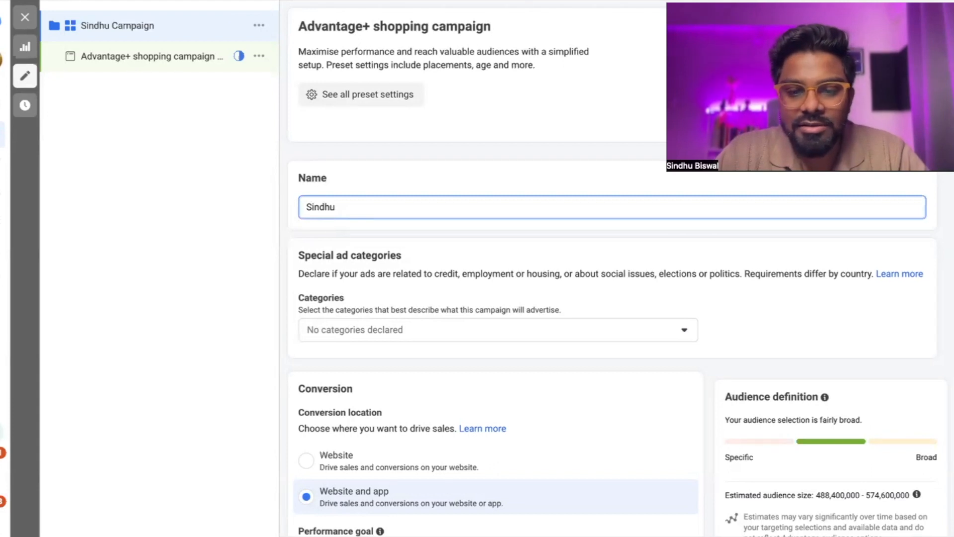
{"action": "type", "text": "_"}
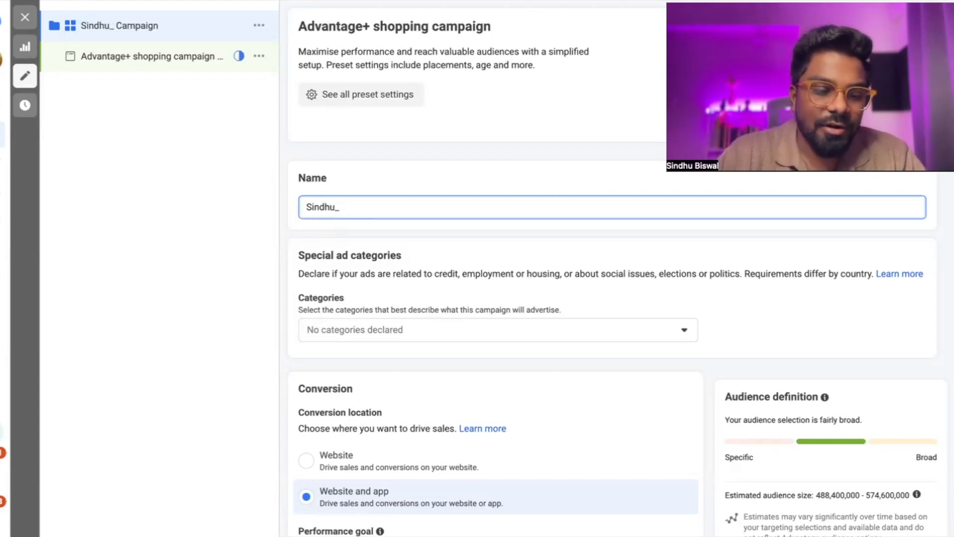
{"action": "type", "text": "Advata"}
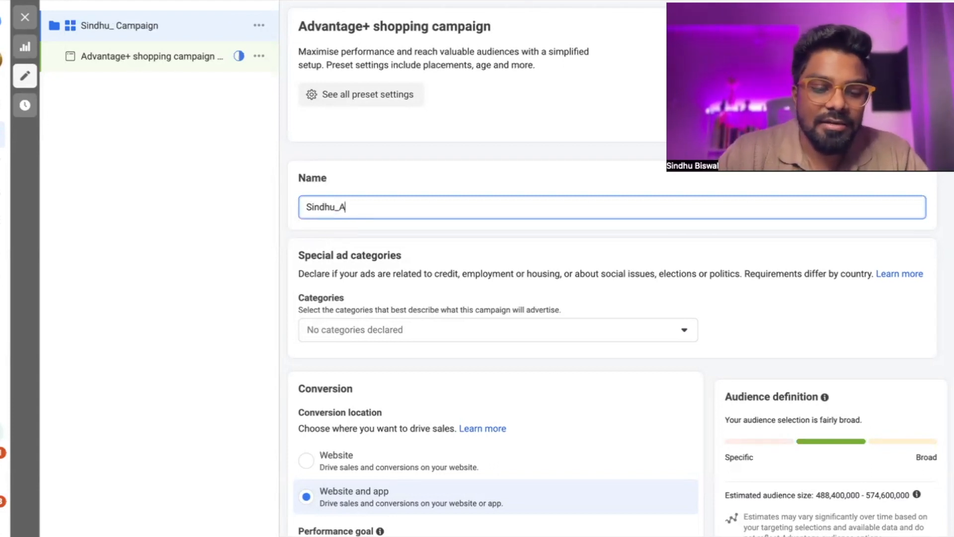
{"action": "key", "text": "BackSpace"}
{"action": "key", "text": "BackSpace"}
{"action": "key", "text": "BackSpace"}
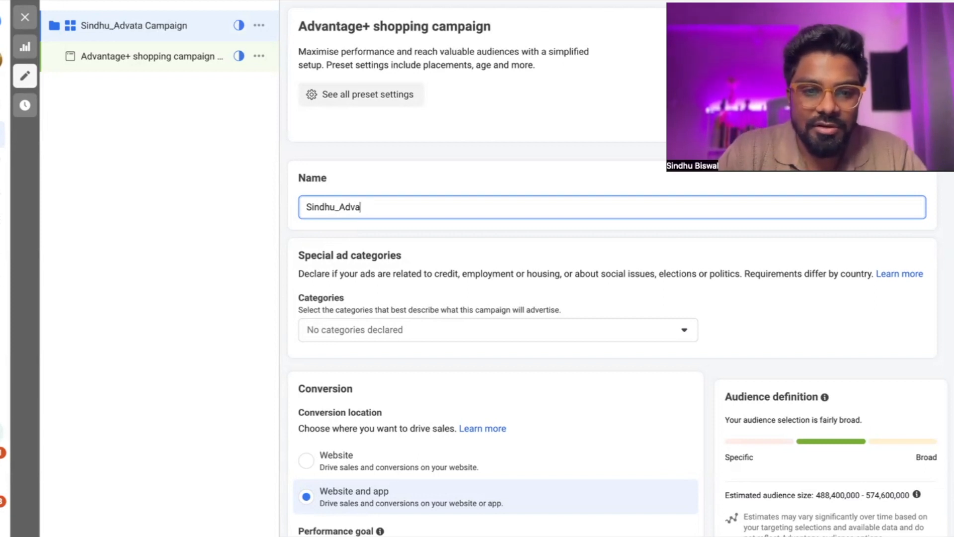
{"action": "type", "text": "antage"}
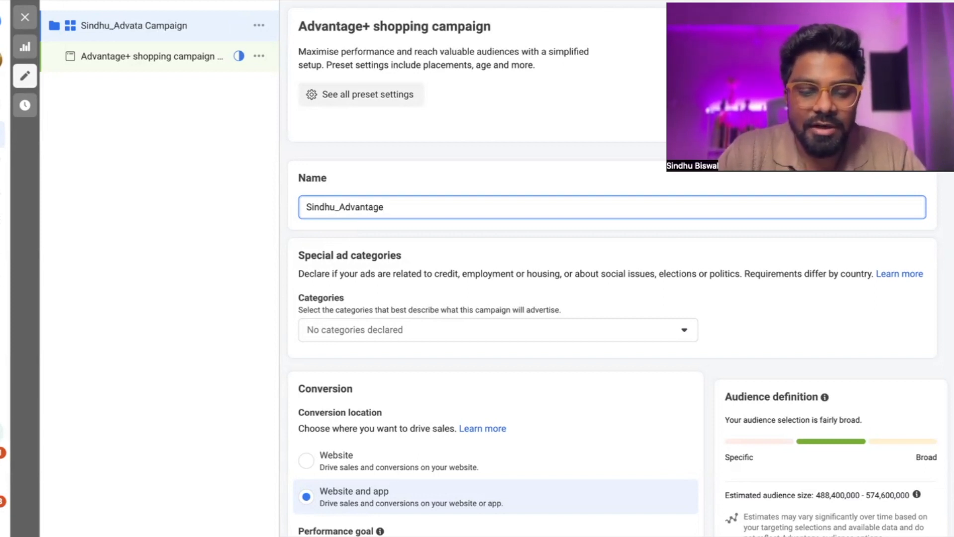
{"action": "type", "text": "+Shopp"}
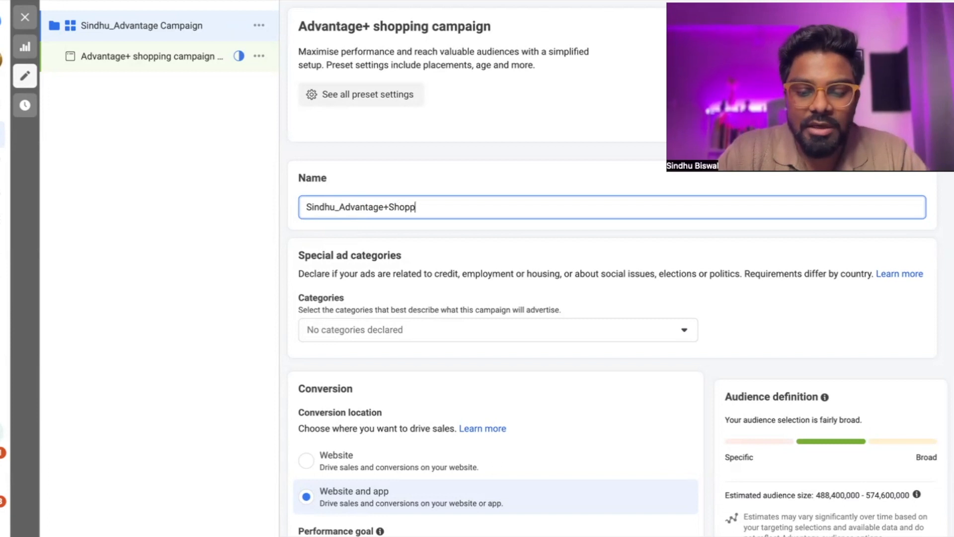
{"action": "type", "text": "ing_"}
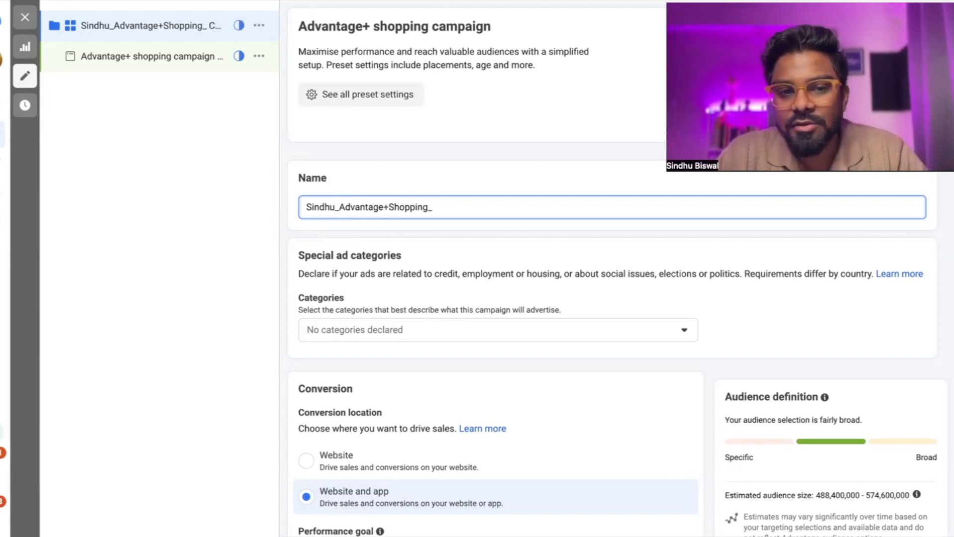
{"action": "type", "text": "Perfume_"}
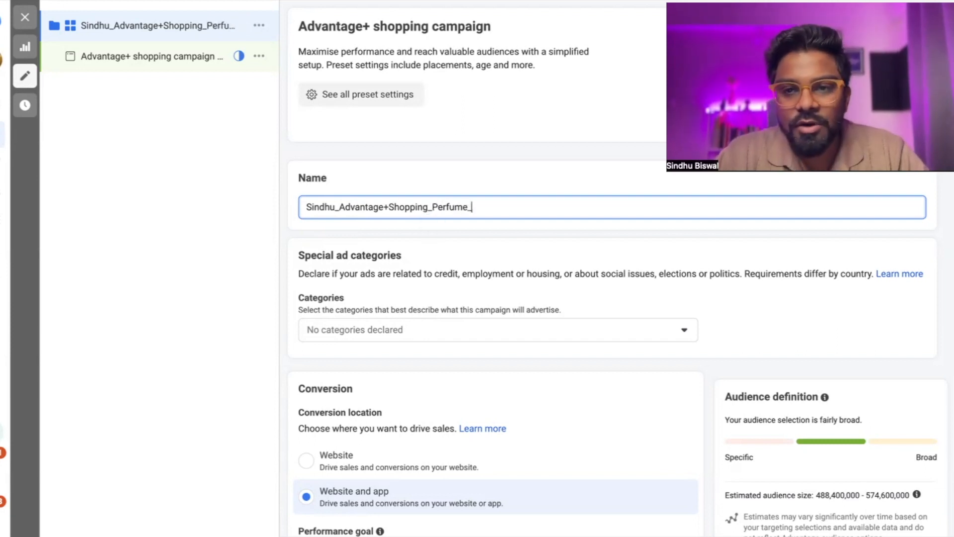
{"action": "key", "text": "BackSpace"}
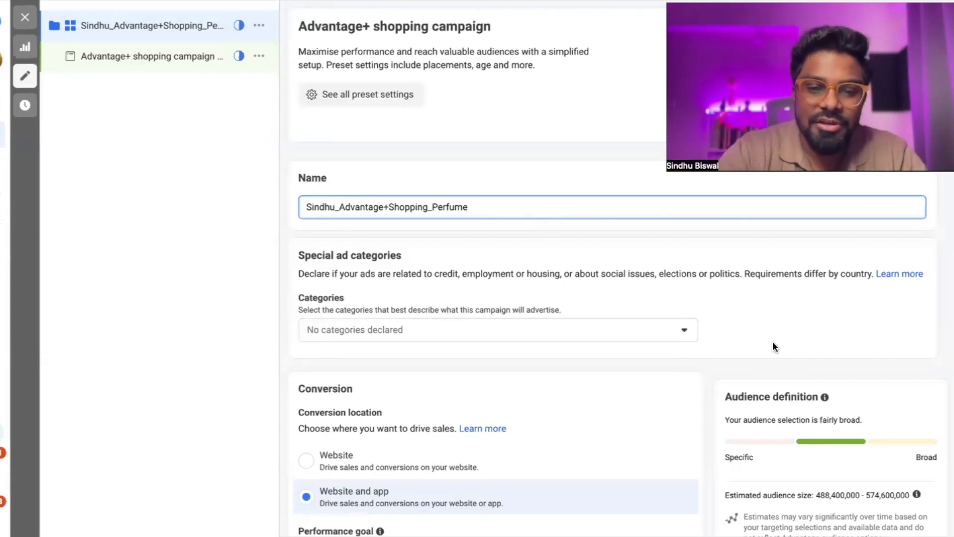
Set the conversion location to Website and the performance goal to Maximise number of conversions
{"action": "scroll", "coordinate": [565, 379], "scroll_direction": "down", "scroll_amount": 3}
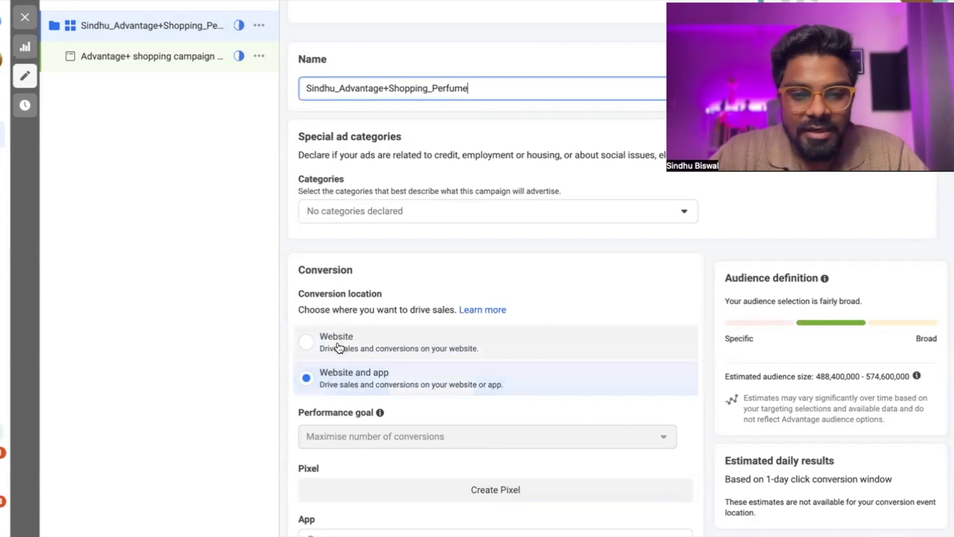
{"action": "left_click", "coordinate": [366, 344]}
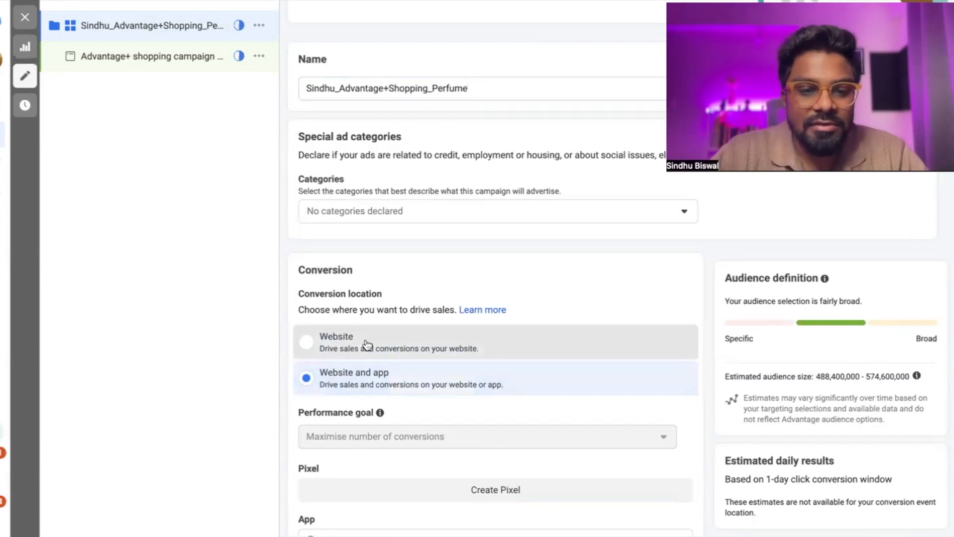
{"action": "scroll", "coordinate": [503, 357], "scroll_direction": "down", "scroll_amount": 3}
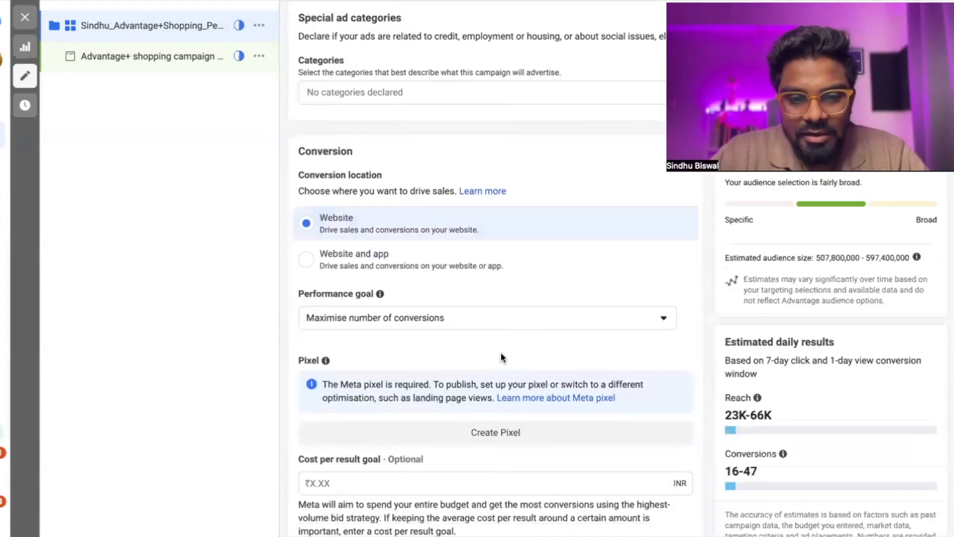
{"action": "left_click", "coordinate": [639, 322]}
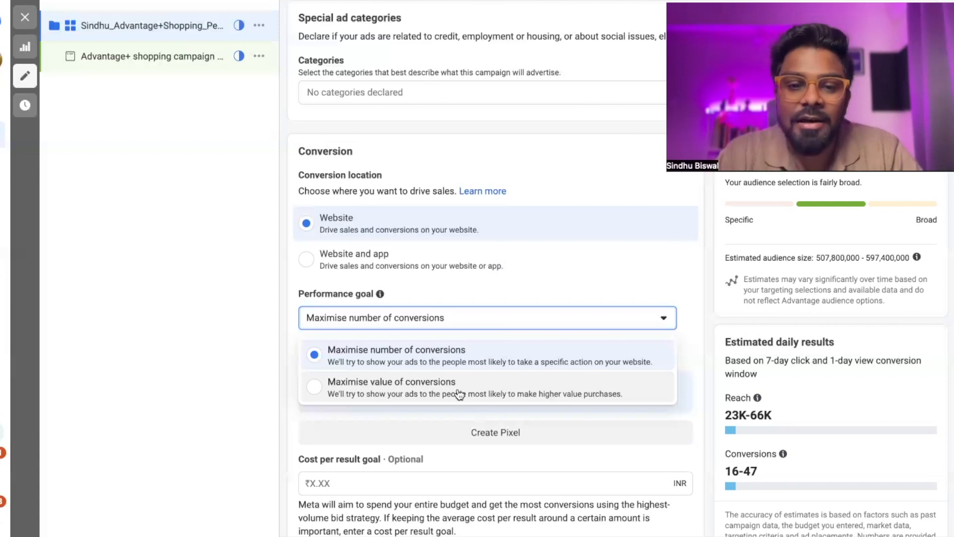
{"action": "left_click", "coordinate": [462, 358]}
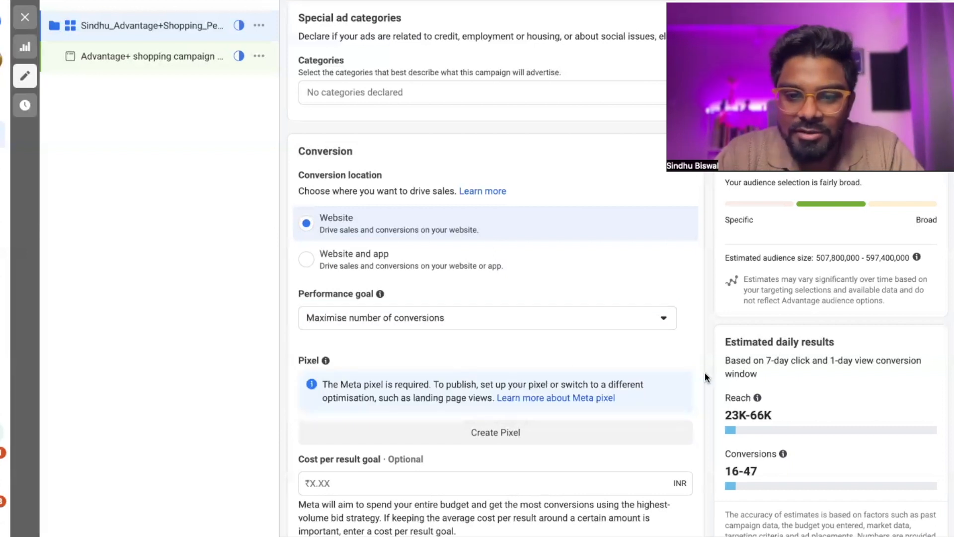
Show the additional conversion options and set the click-through attribution window to 1 day
{"action": "scroll", "coordinate": [704, 373], "scroll_direction": "down", "scroll_amount": 5}
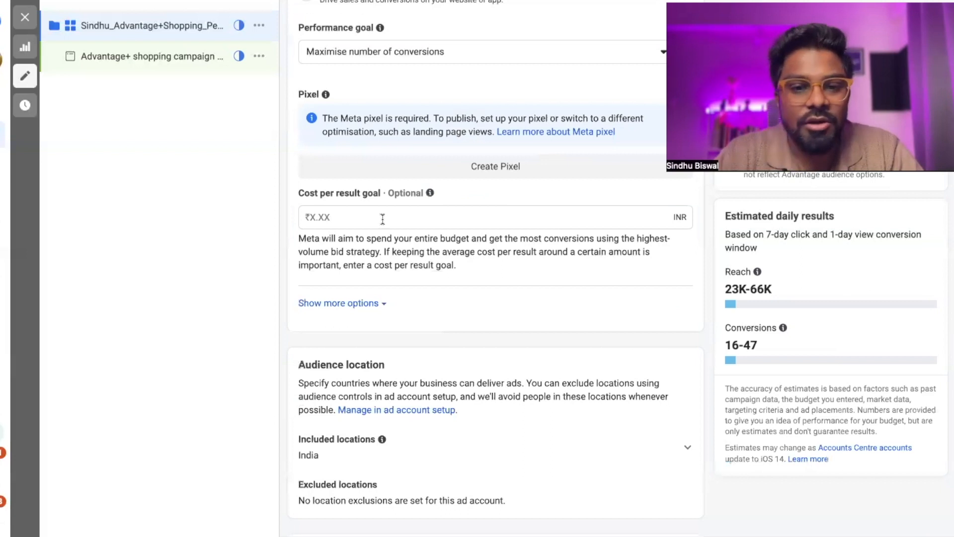
{"action": "left_click", "coordinate": [366, 303]}
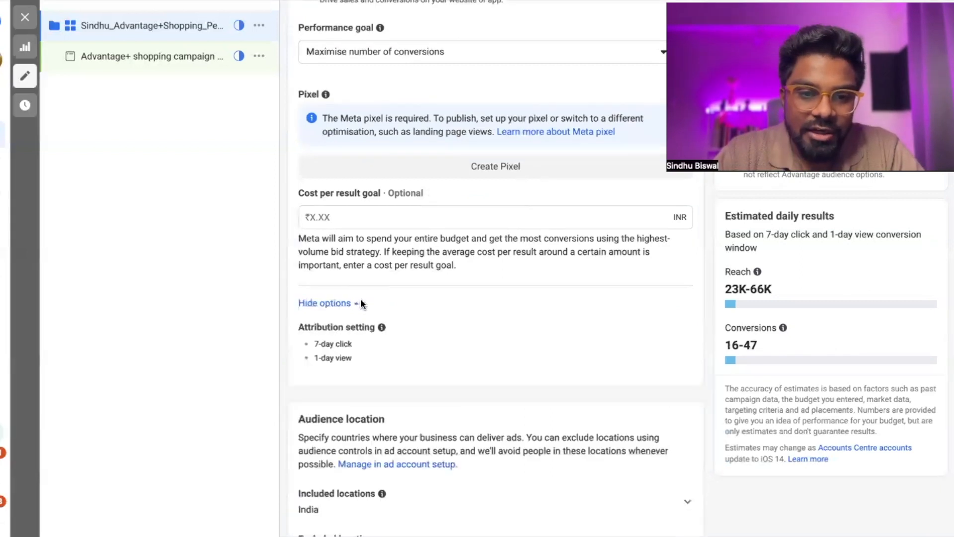
{"action": "mouse_move", "coordinate": [326, 332]}
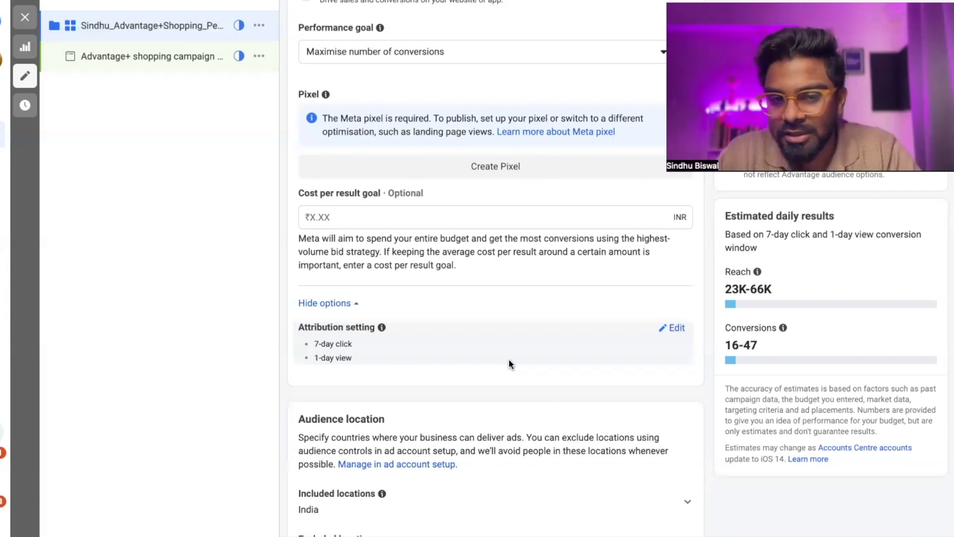
{"action": "left_click", "coordinate": [676, 328]}
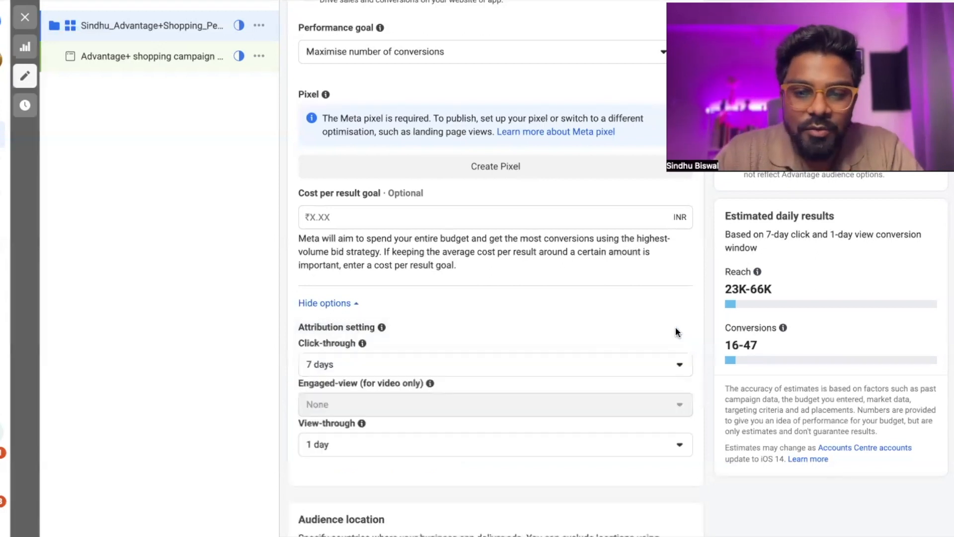
{"action": "left_click", "coordinate": [394, 365]}
{"action": "left_click", "coordinate": [368, 405]}
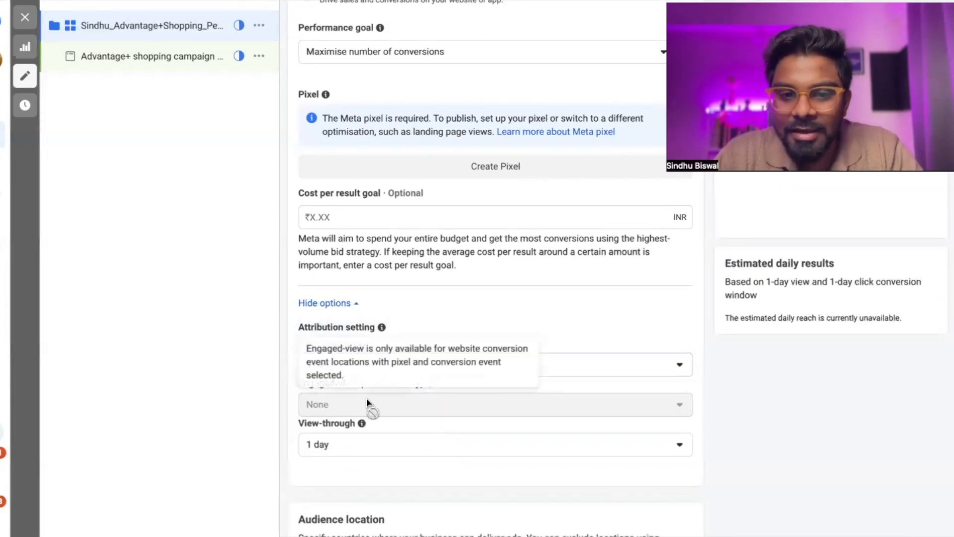
Set the click-through attribution window to 7 days and collapse the additional conversion options
{"action": "left_click", "coordinate": [567, 372]}
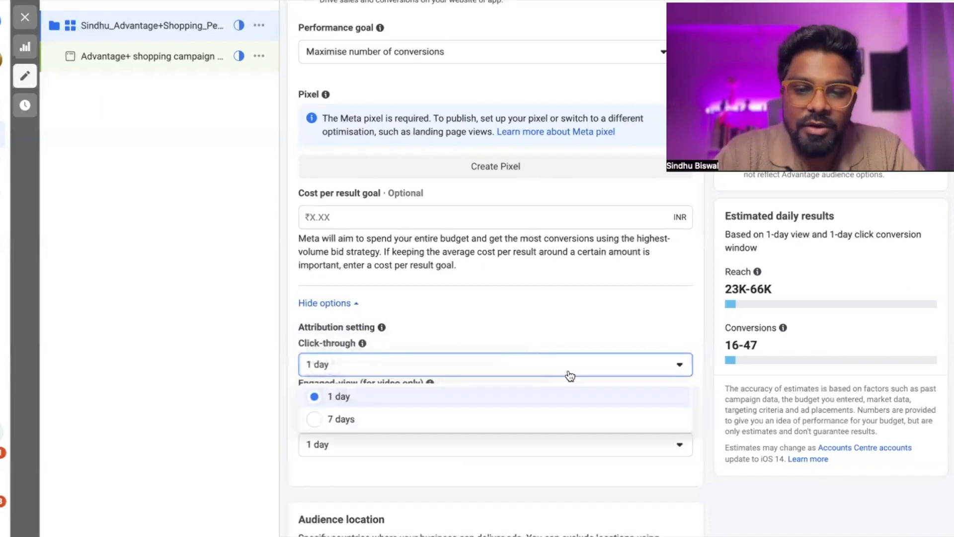
{"action": "left_click", "coordinate": [456, 421]}
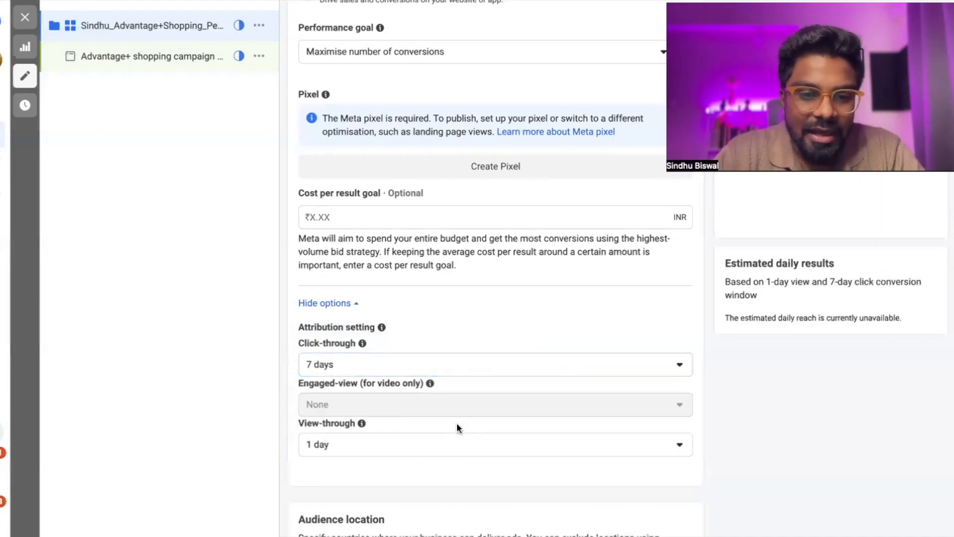
{"action": "left_click", "coordinate": [348, 303]}
Review the campaign's included audience locations, reporting, and budget and schedule settings
{"action": "scroll", "coordinate": [516, 364], "scroll_direction": "down", "scroll_amount": 5}
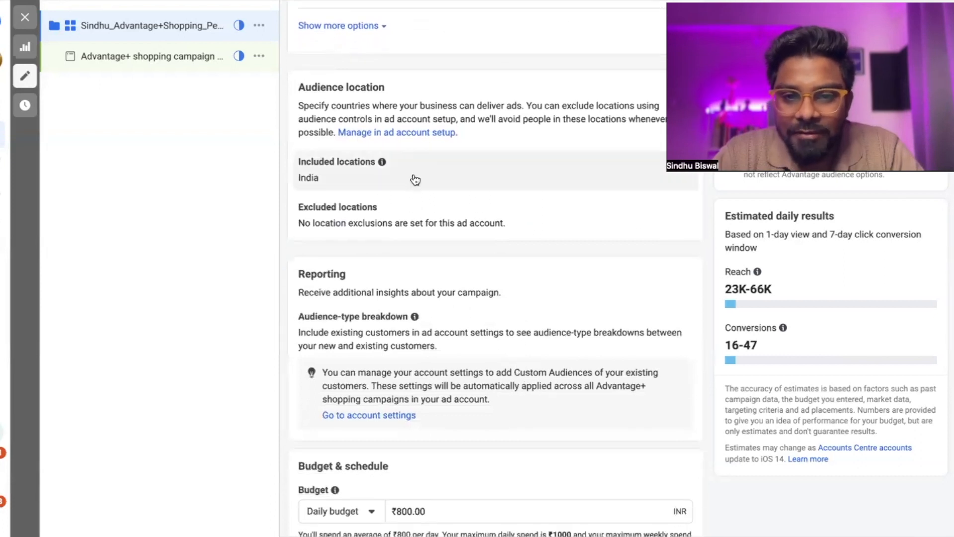
{"action": "scroll", "coordinate": [415, 179], "scroll_direction": "up", "scroll_amount": 2}
{"action": "left_click", "coordinate": [640, 271]}
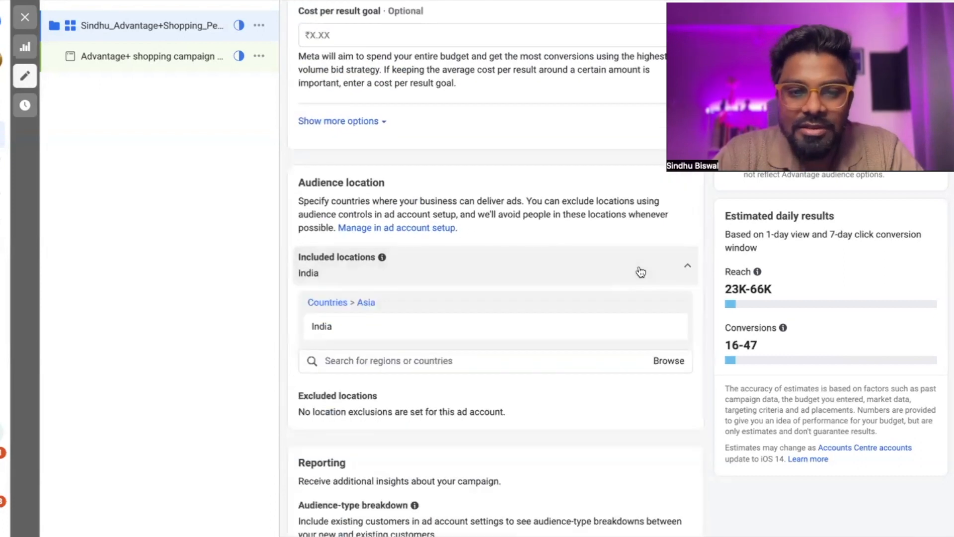
{"action": "left_click", "coordinate": [687, 267]}
{"action": "scroll", "coordinate": [501, 328], "scroll_direction": "down", "scroll_amount": 1}
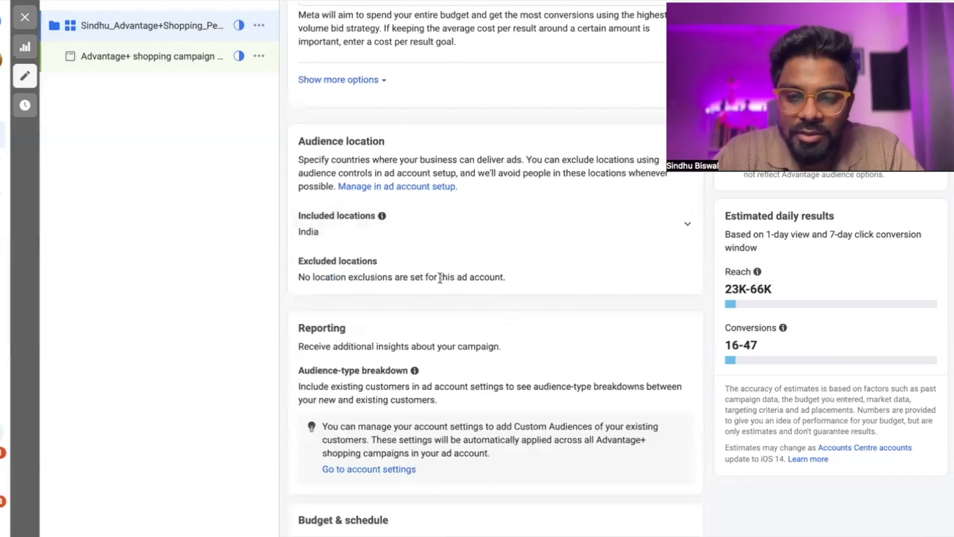
{"action": "scroll", "coordinate": [431, 318], "scroll_direction": "down", "scroll_amount": 5}
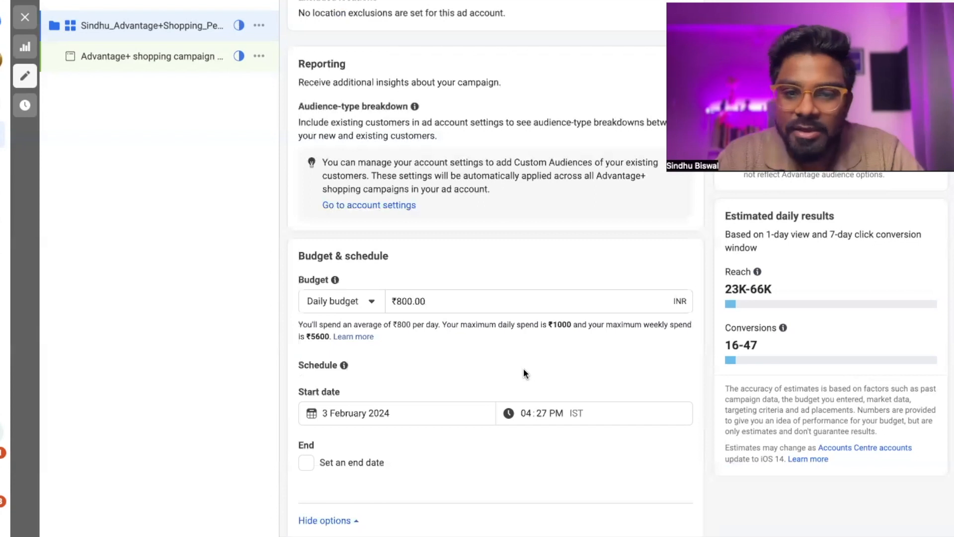
{"action": "scroll", "coordinate": [523, 372], "scroll_direction": "down", "scroll_amount": 6}
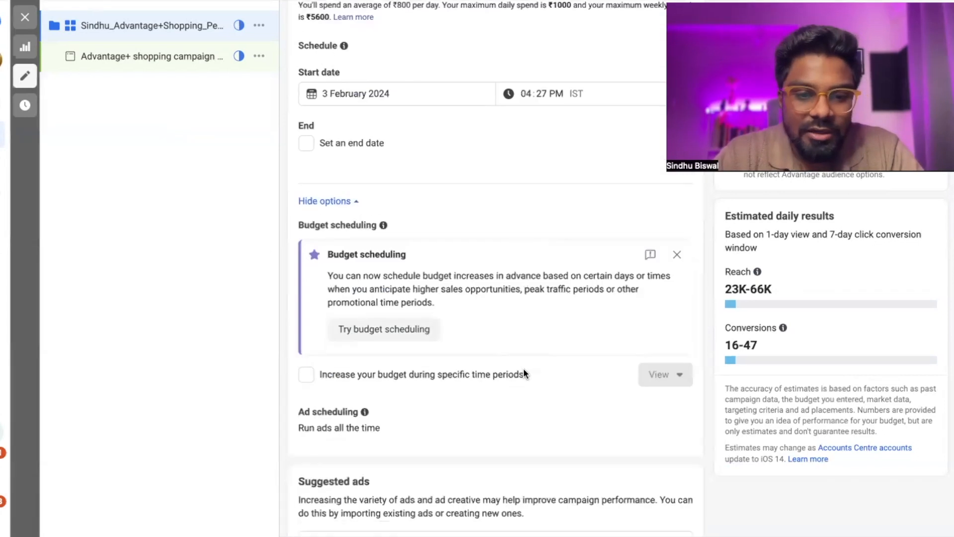
{"action": "scroll", "coordinate": [523, 372], "scroll_direction": "down", "scroll_amount": 2}
{"action": "scroll", "coordinate": [523, 373], "scroll_direction": "up", "scroll_amount": 2}
Proceed to the ad level and review the ad's name, identity and ad setup settings
{"action": "left_click", "coordinate": [923, 535]}
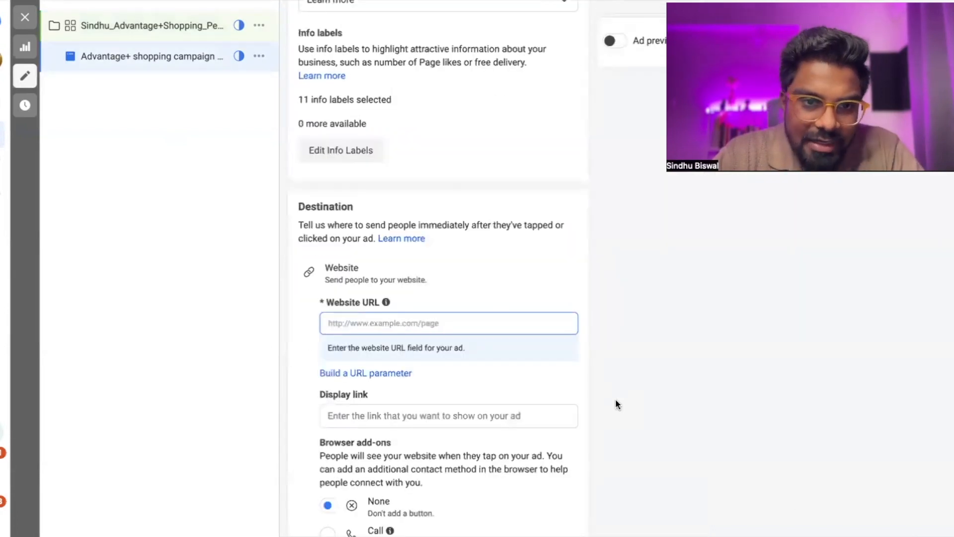
{"action": "scroll", "coordinate": [490, 254], "scroll_direction": "up", "scroll_amount": 10}
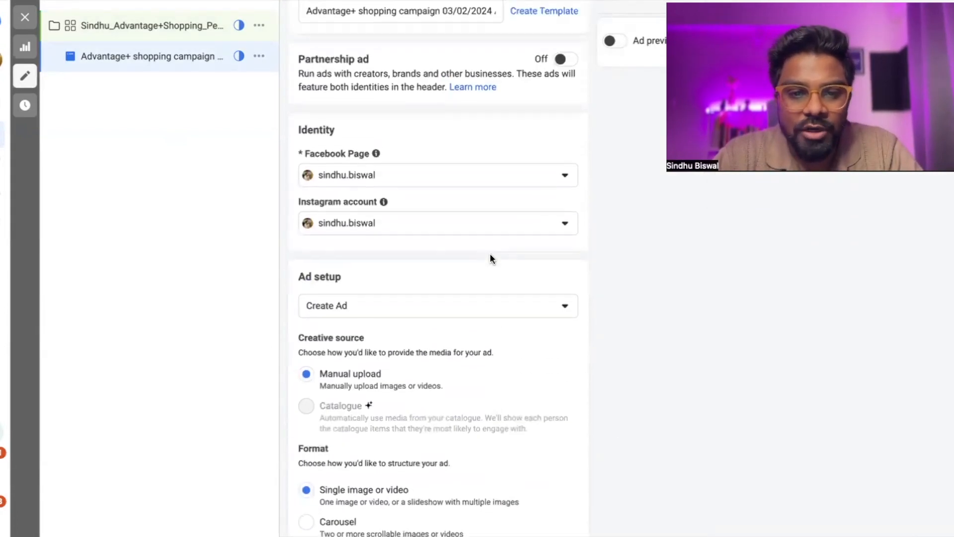
{"action": "scroll", "coordinate": [489, 258], "scroll_direction": "up", "scroll_amount": 4}
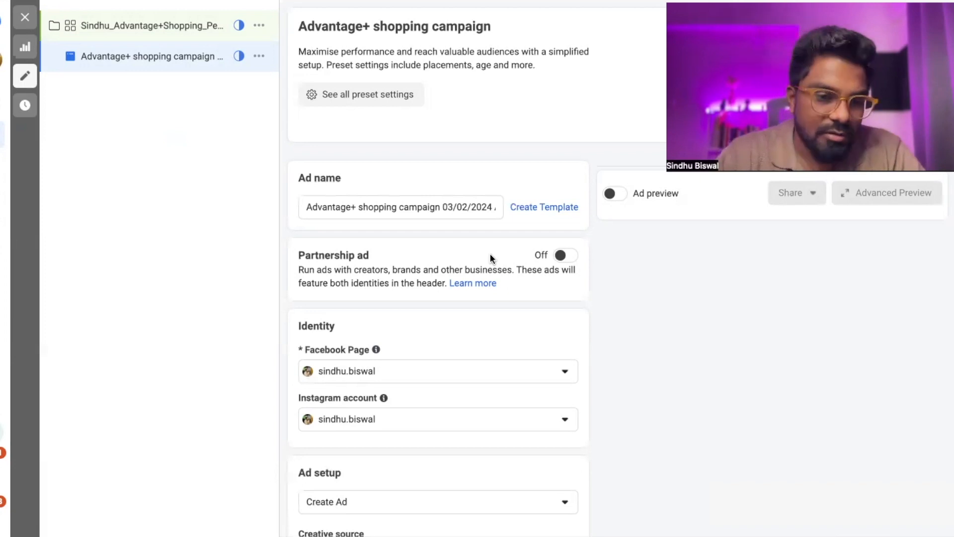
{"action": "scroll", "coordinate": [491, 257], "scroll_direction": "down", "scroll_amount": 3}
{"action": "scroll", "coordinate": [491, 257], "scroll_direction": "down", "scroll_amount": 3}
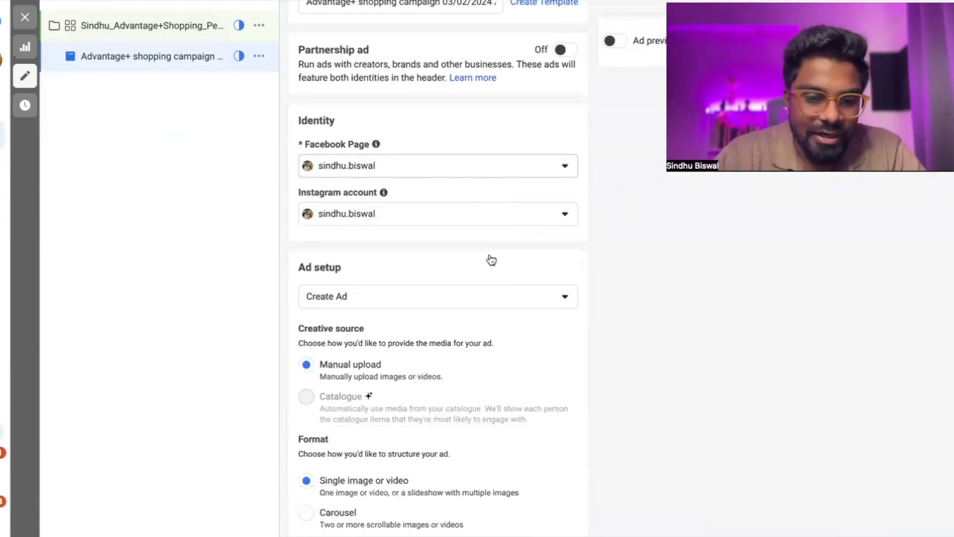
{"action": "left_click", "coordinate": [448, 227]}
{"action": "left_click", "coordinate": [437, 258]}
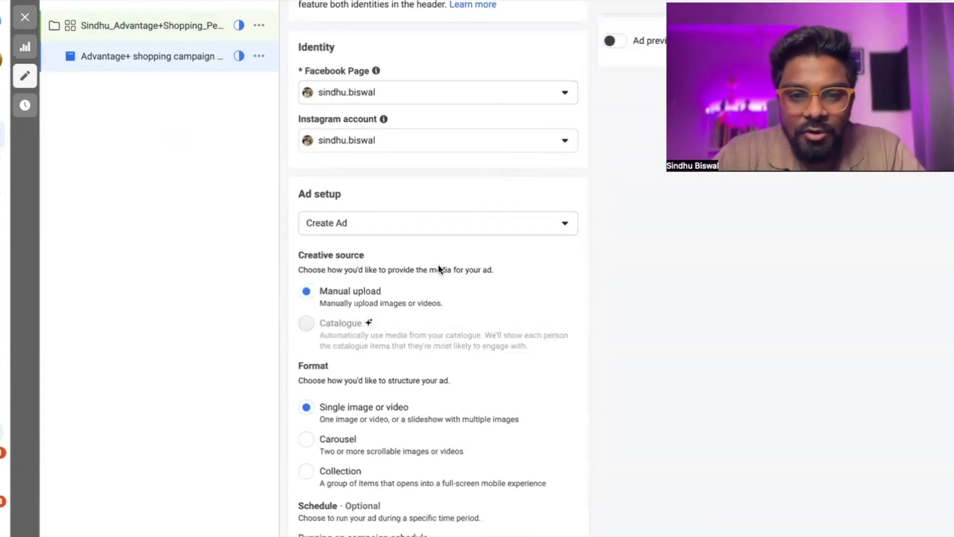
Examine the ad's catalogue creative source and its media, primary text and headline fields
{"action": "mouse_move", "coordinate": [472, 344]}
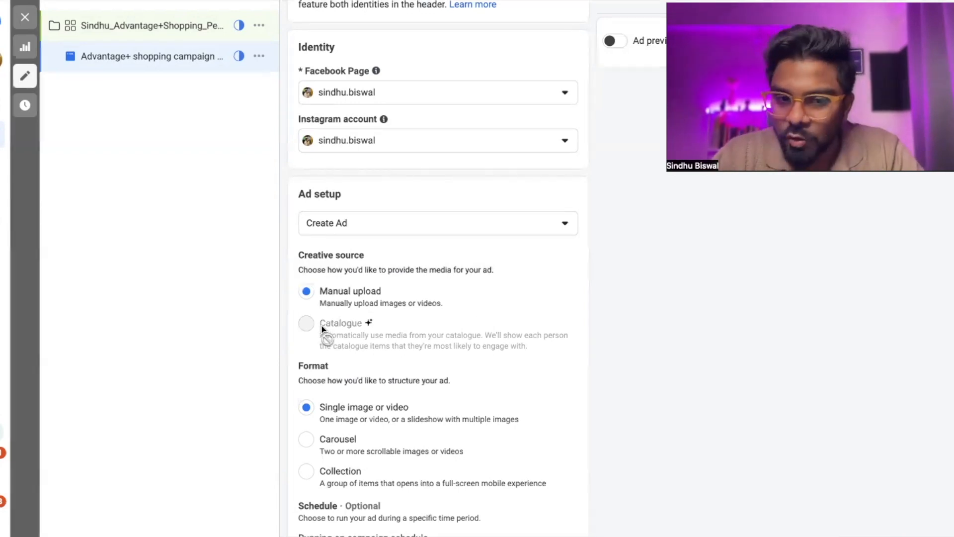
{"action": "mouse_move", "coordinate": [311, 328]}
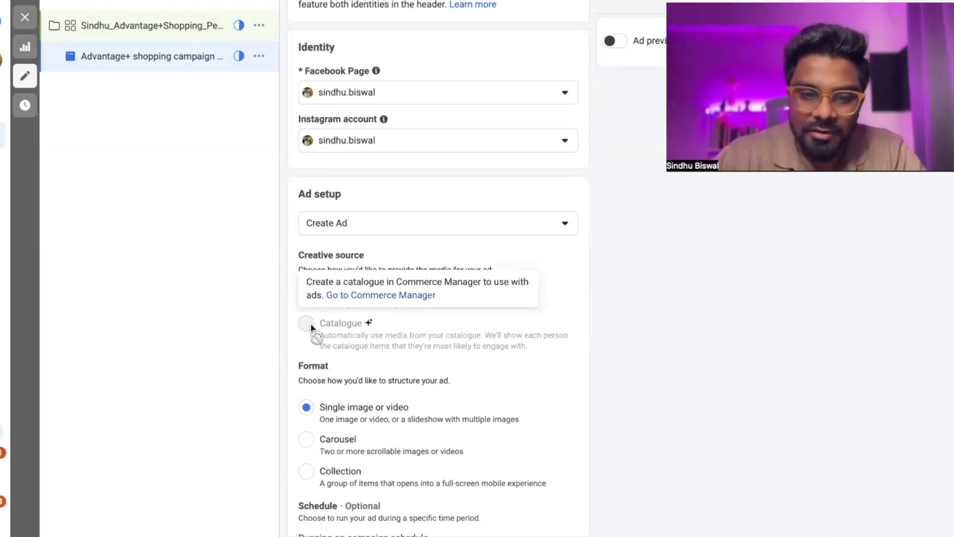
{"action": "scroll", "coordinate": [314, 326], "scroll_direction": "down", "scroll_amount": 3}
{"action": "scroll", "coordinate": [316, 324], "scroll_direction": "down", "scroll_amount": 8}
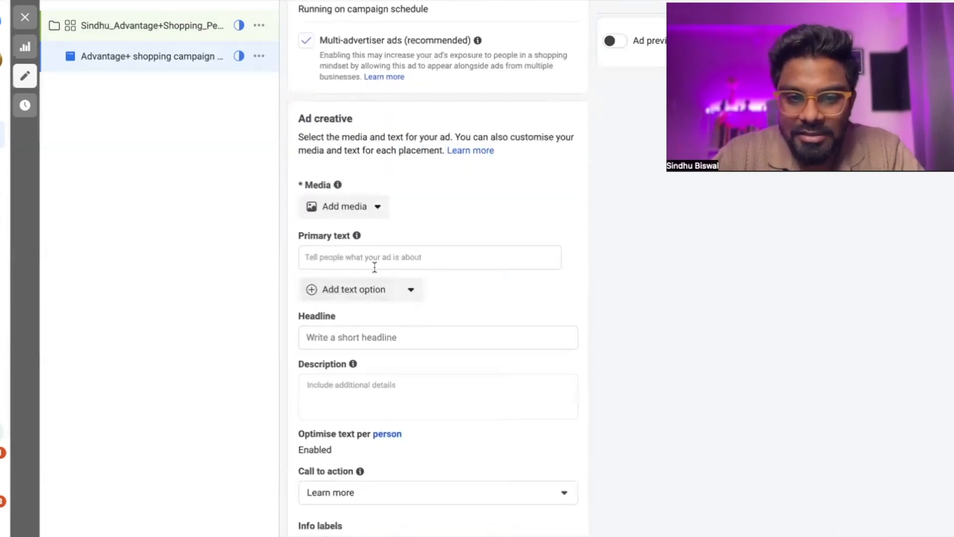
{"action": "left_click", "coordinate": [375, 259]}
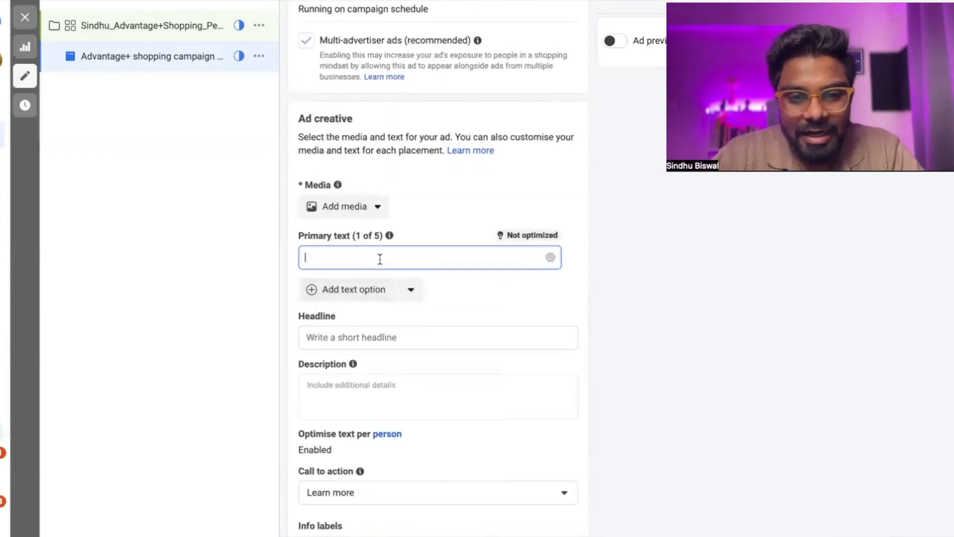
{"action": "left_click", "coordinate": [359, 342]}
{"action": "scroll", "coordinate": [492, 383], "scroll_direction": "down", "scroll_amount": 3}
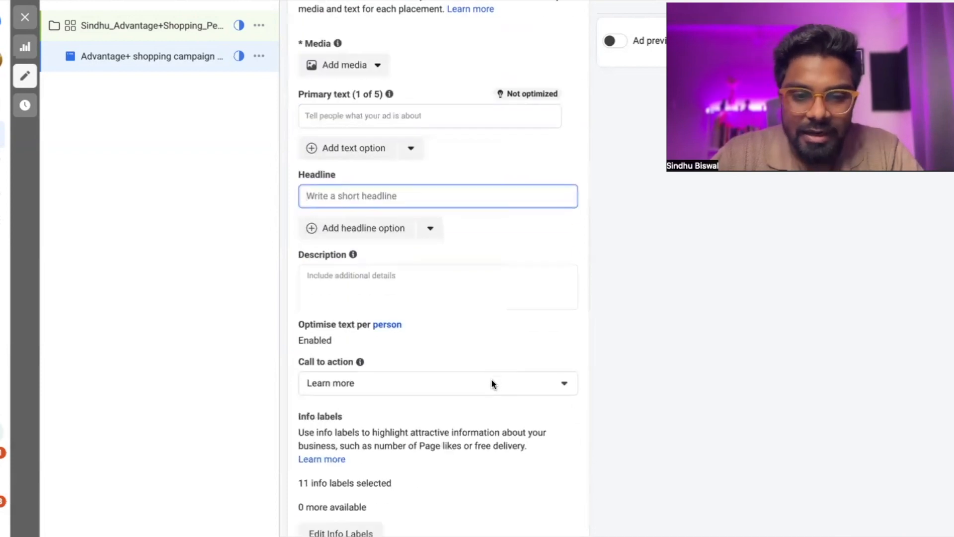
Browse the available call-to-action options for the ad, including Order Now and Shop now, and close the list
{"action": "left_click", "coordinate": [549, 384]}
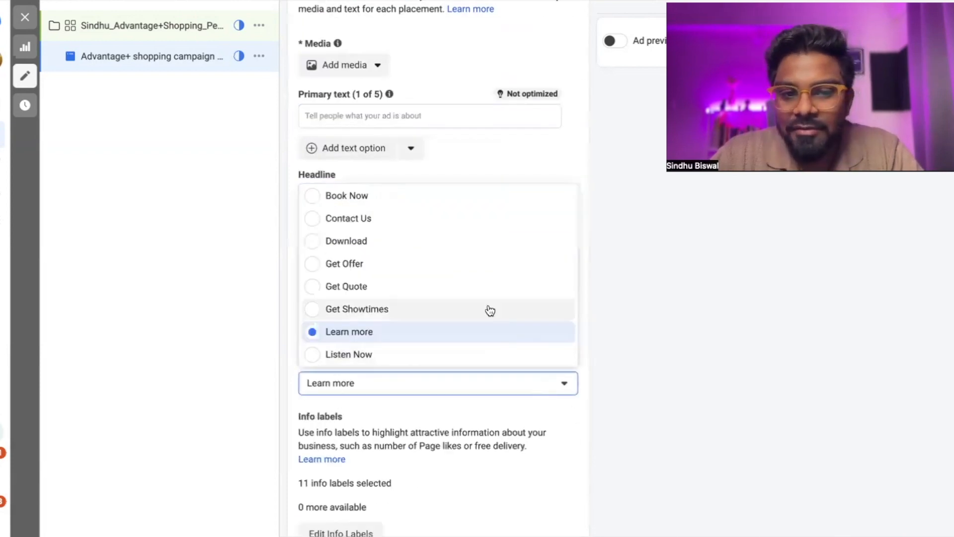
{"action": "scroll", "coordinate": [489, 310], "scroll_direction": "up", "scroll_amount": 5}
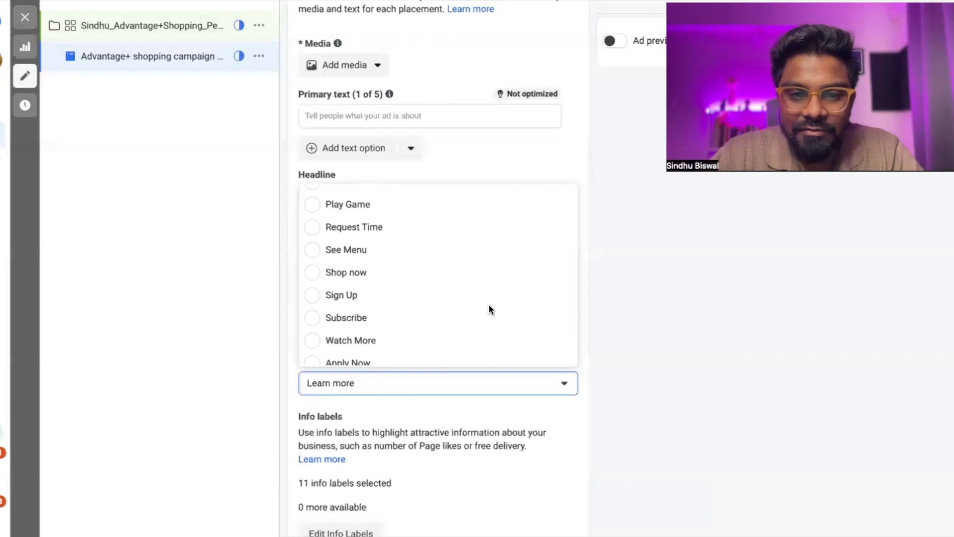
{"action": "scroll", "coordinate": [386, 289], "scroll_direction": "up", "scroll_amount": 2}
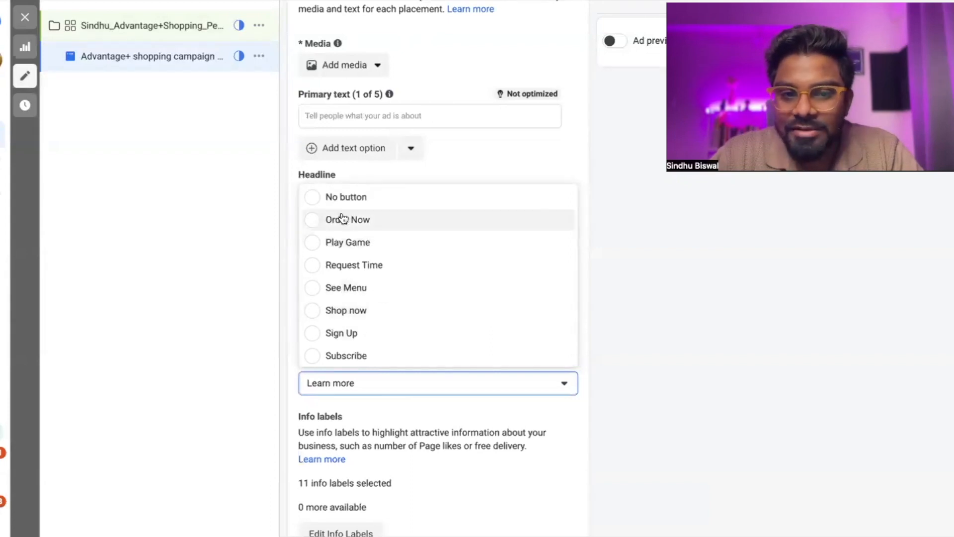
{"action": "left_click", "coordinate": [674, 429]}
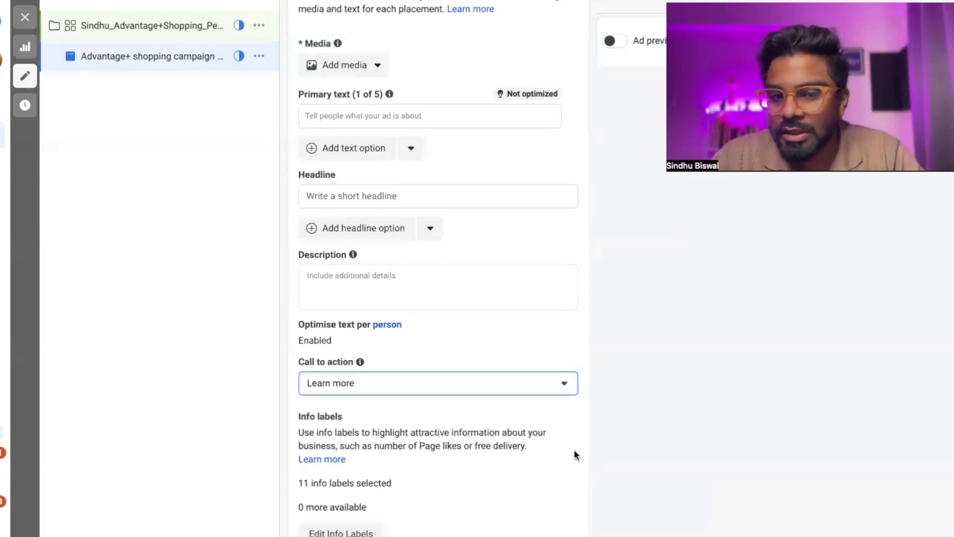
Open the ad's info labels, set the first label's type to Free delivery, and continue to the profile labels
{"action": "scroll", "coordinate": [574, 454], "scroll_direction": "down", "scroll_amount": 2}
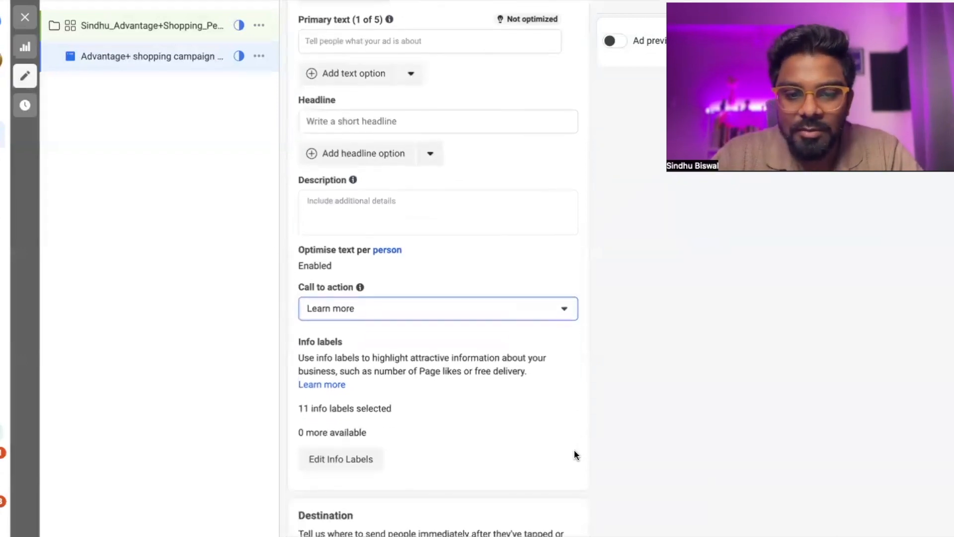
{"action": "left_click", "coordinate": [343, 462]}
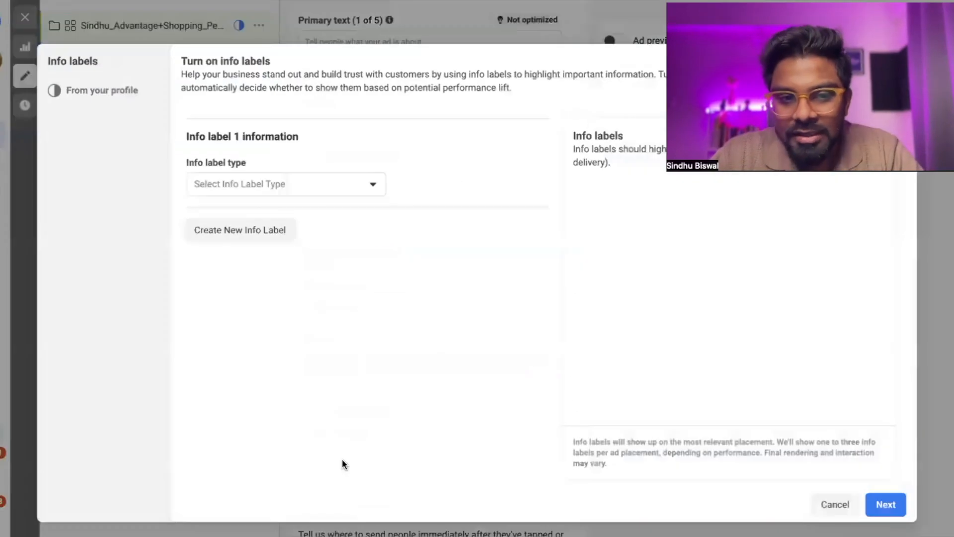
{"action": "left_click", "coordinate": [344, 180]}
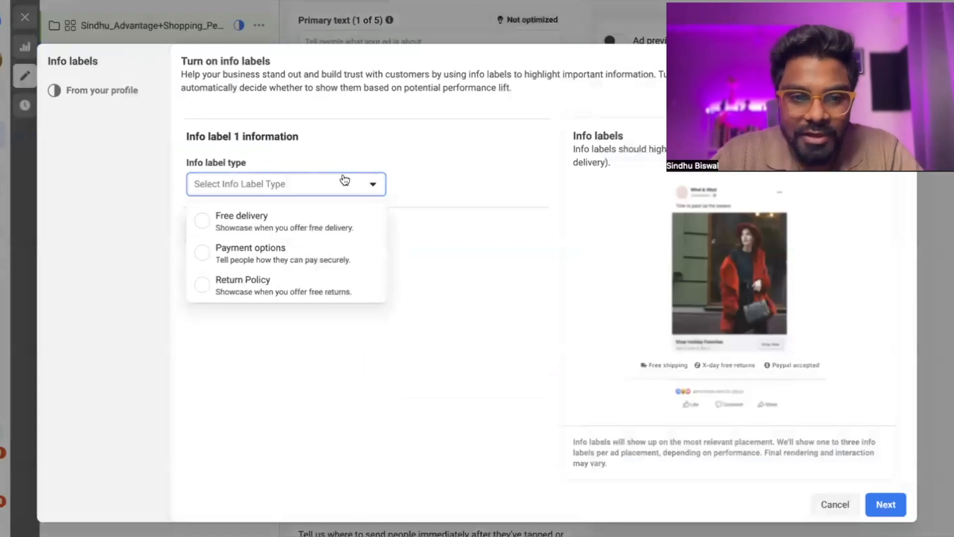
{"action": "left_click", "coordinate": [256, 225]}
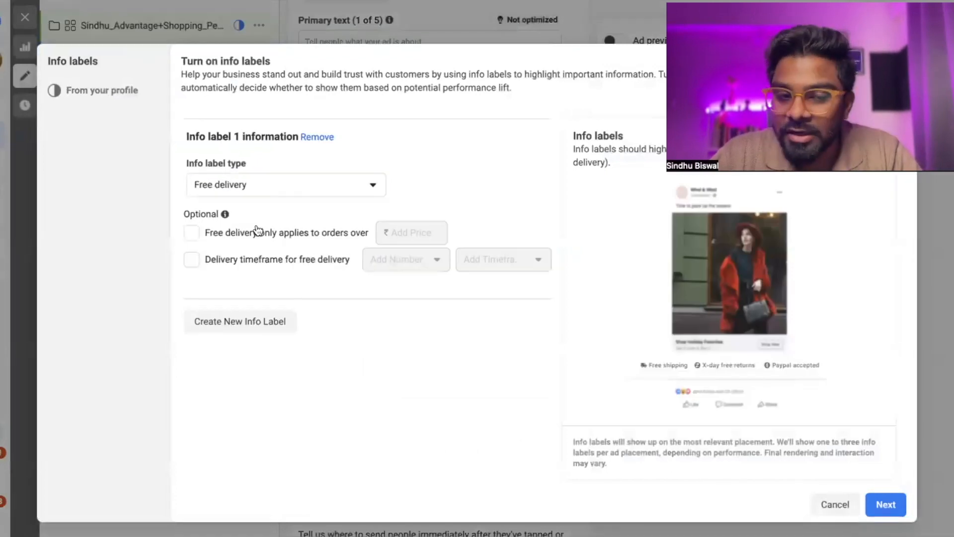
{"action": "left_click", "coordinate": [890, 503]}
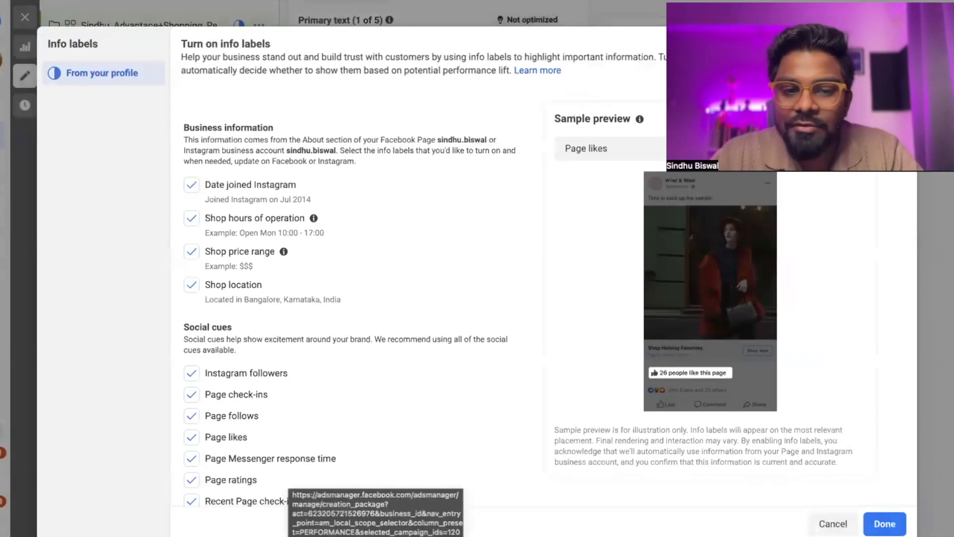
Turn off all business information labels and every social cue except Instagram followers, and cancel the info label changes
{"action": "left_click", "coordinate": [191, 185]}
{"action": "left_click", "coordinate": [191, 218]}
{"action": "left_click", "coordinate": [191, 251]}
{"action": "left_click", "coordinate": [191, 285]}
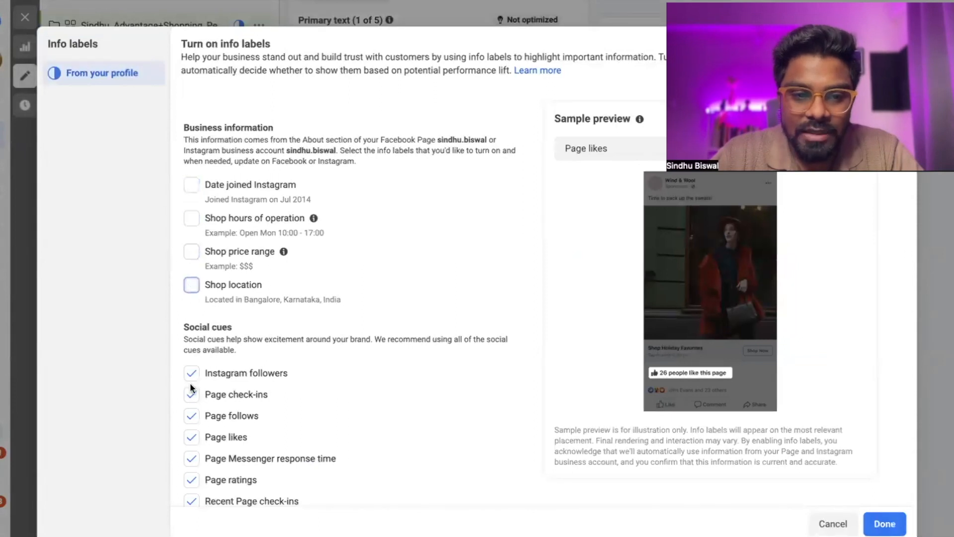
{"action": "left_click", "coordinate": [191, 393]}
{"action": "left_click", "coordinate": [192, 416]}
{"action": "left_click", "coordinate": [191, 437]}
{"action": "left_click", "coordinate": [191, 458]}
{"action": "left_click", "coordinate": [191, 480]}
{"action": "scroll", "coordinate": [194, 467], "scroll_direction": "down", "scroll_amount": 1}
{"action": "left_click", "coordinate": [191, 474]}
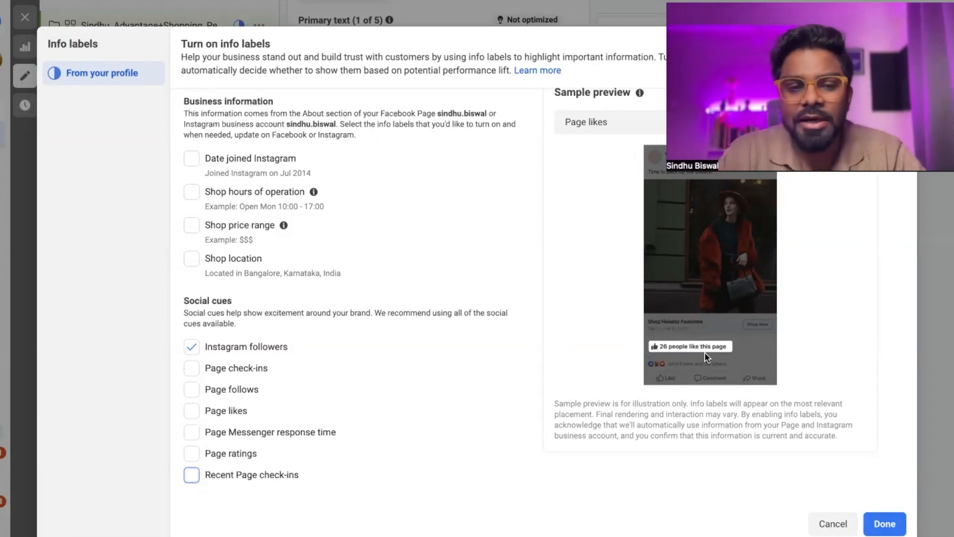
{"action": "left_click", "coordinate": [833, 524]}
Try a website URL in the ad's destination ending with "?utmsource=metaads_utmcampaign=", and clear the field
{"action": "scroll", "coordinate": [384, 296], "scroll_direction": "up", "scroll_amount": 1}
{"action": "scroll", "coordinate": [386, 300], "scroll_direction": "down", "scroll_amount": 3}
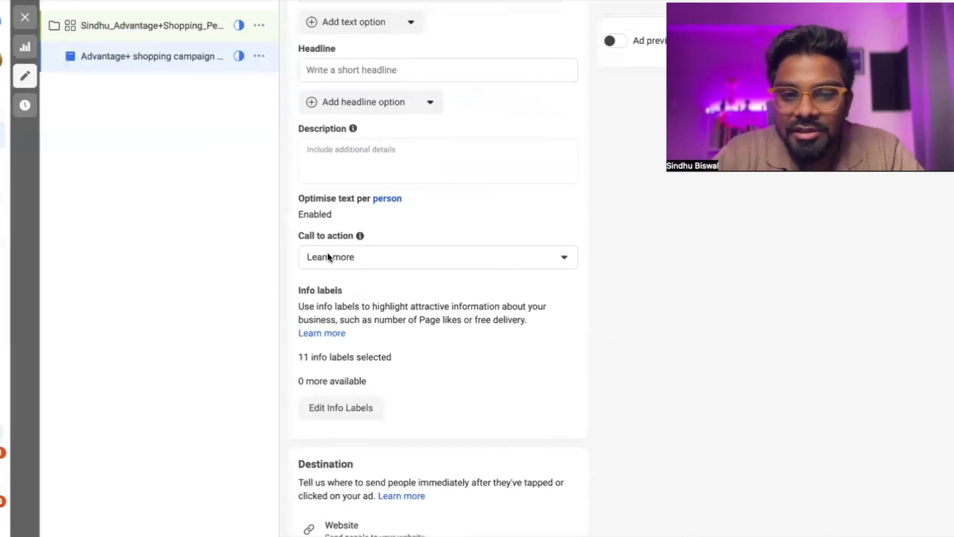
{"action": "scroll", "coordinate": [469, 354], "scroll_direction": "down", "scroll_amount": 5}
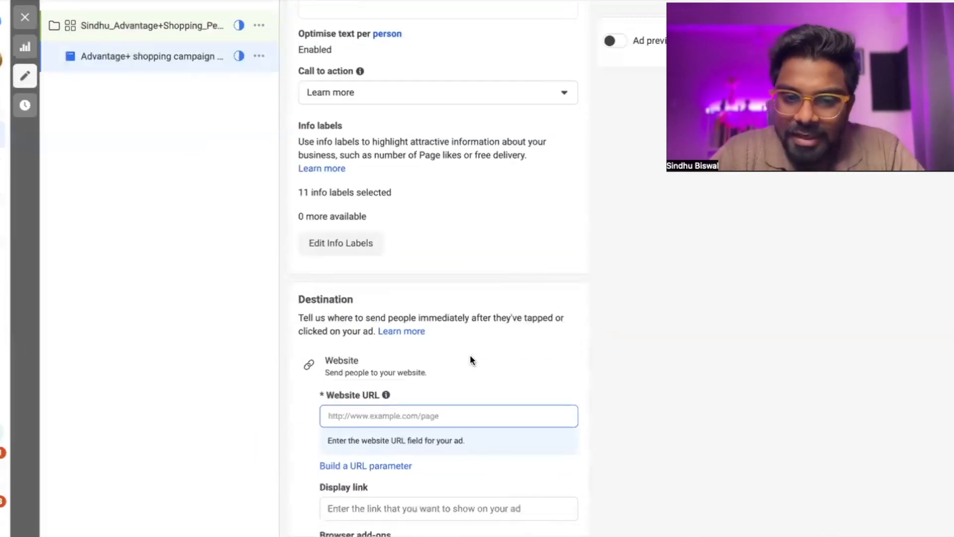
{"action": "scroll", "coordinate": [470, 354], "scroll_direction": "down", "scroll_amount": 2}
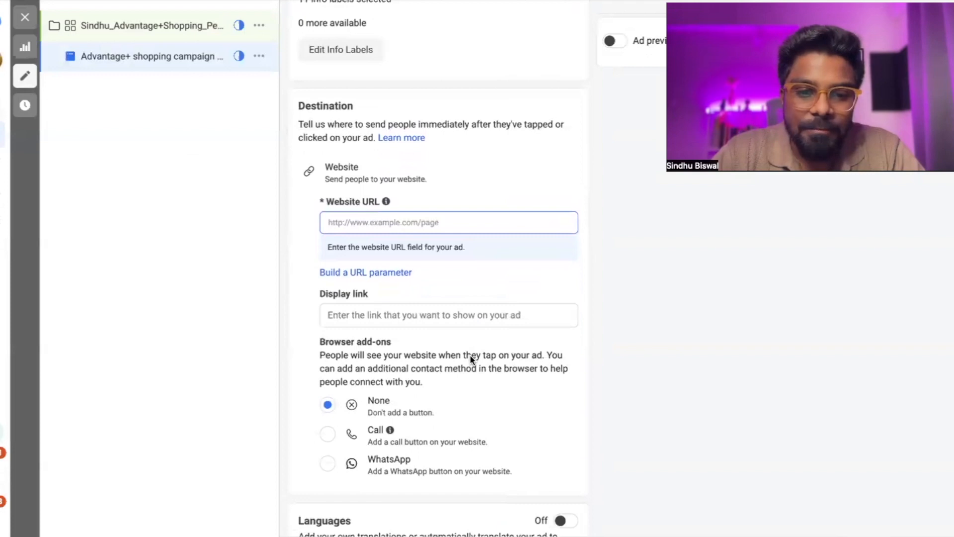
{"action": "left_click", "coordinate": [345, 219]}
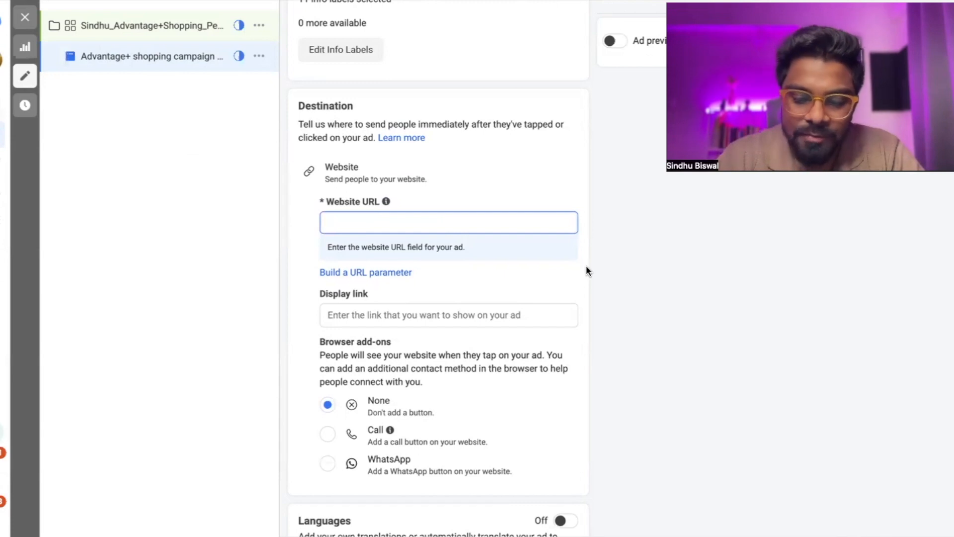
{"action": "type", "text": "ww"}
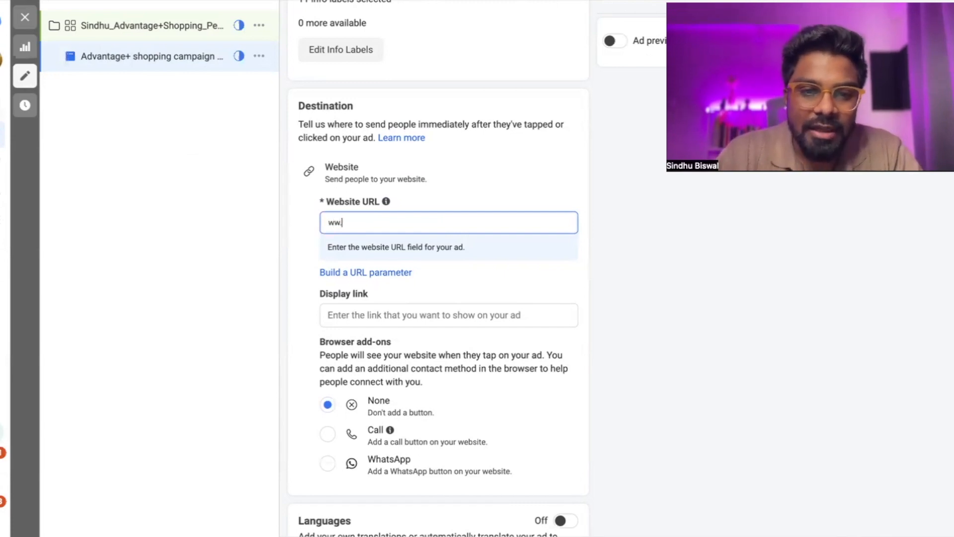
{"action": "type", "text": "w.sindhu"}
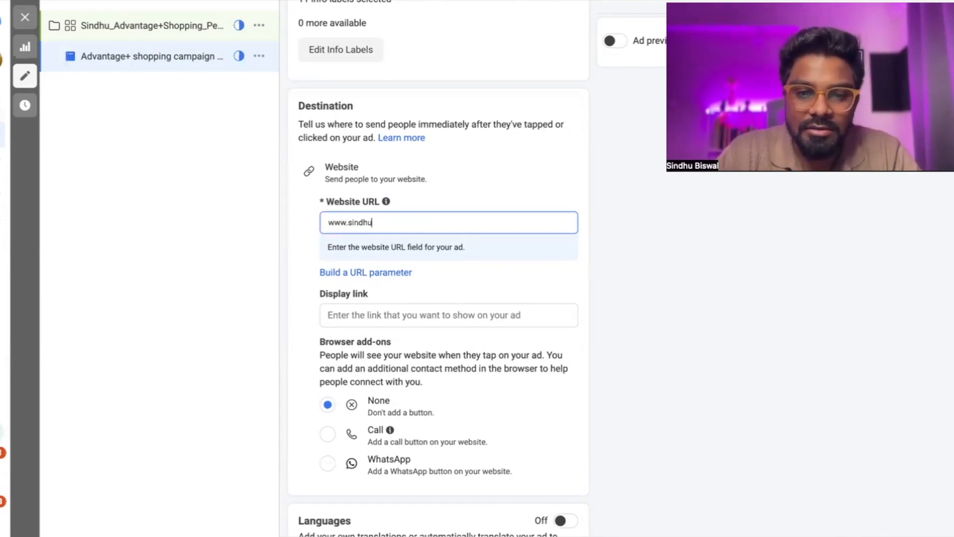
{"action": "type", "text": ".com"}
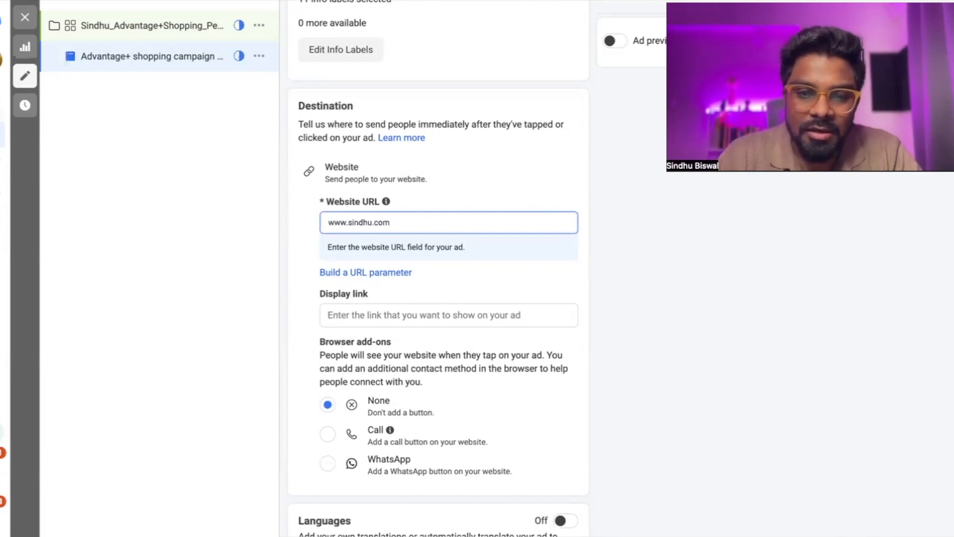
{"action": "type", "text": "?utms"}
{"action": "type", "text": "ource="}
{"action": "type", "text": "met"}
{"action": "type", "text": "a"}
{"action": "type", "text": "aads"}
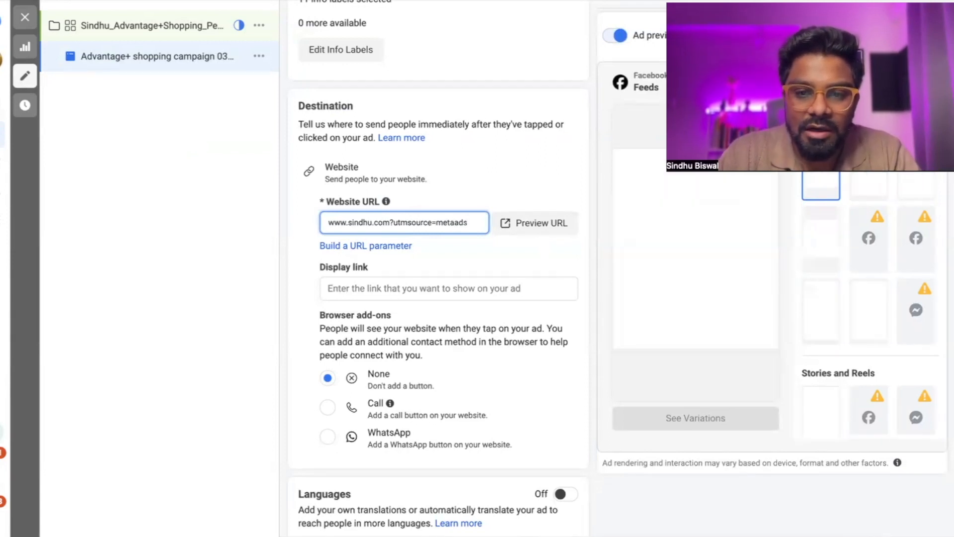
{"action": "type", "text": "_ut"}
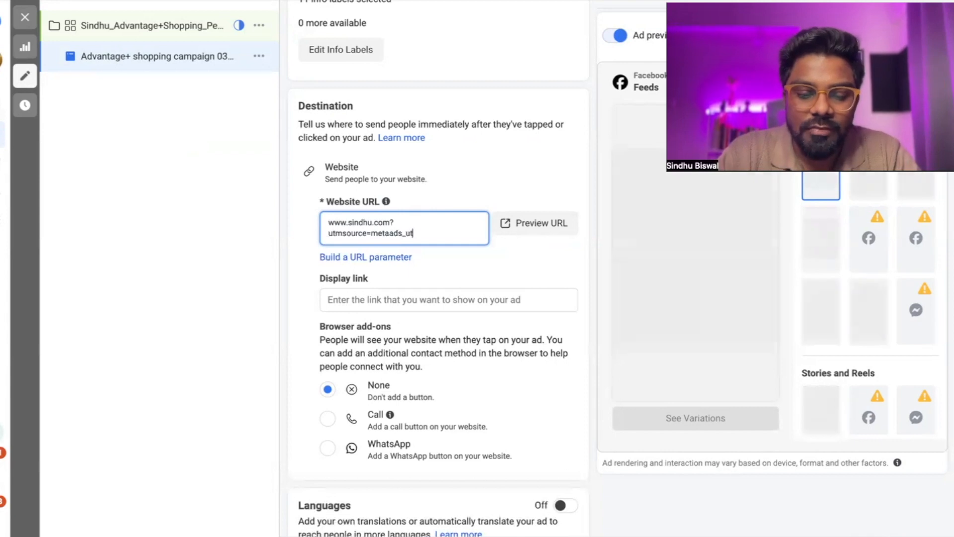
{"action": "type", "text": "mcampaign="}
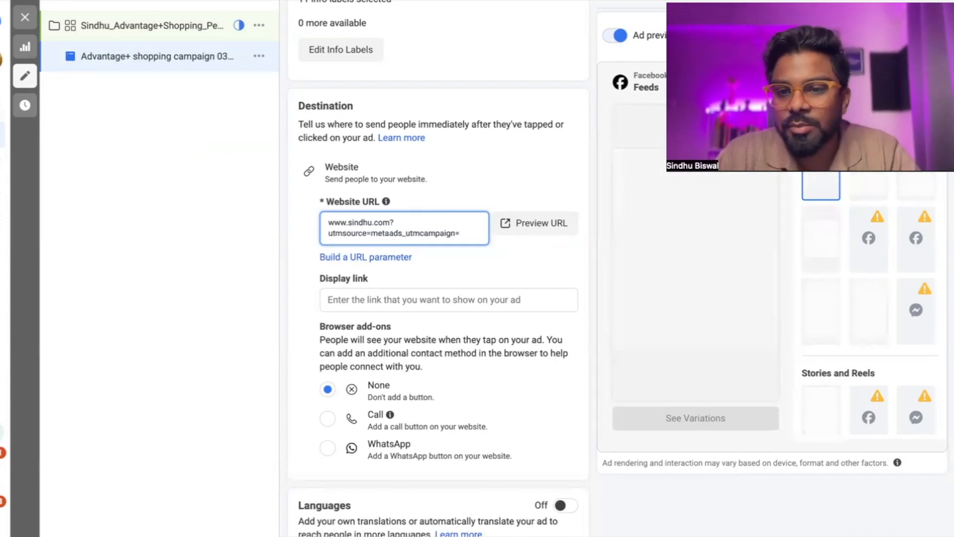
{"action": "key", "text": "ctrl+a"}
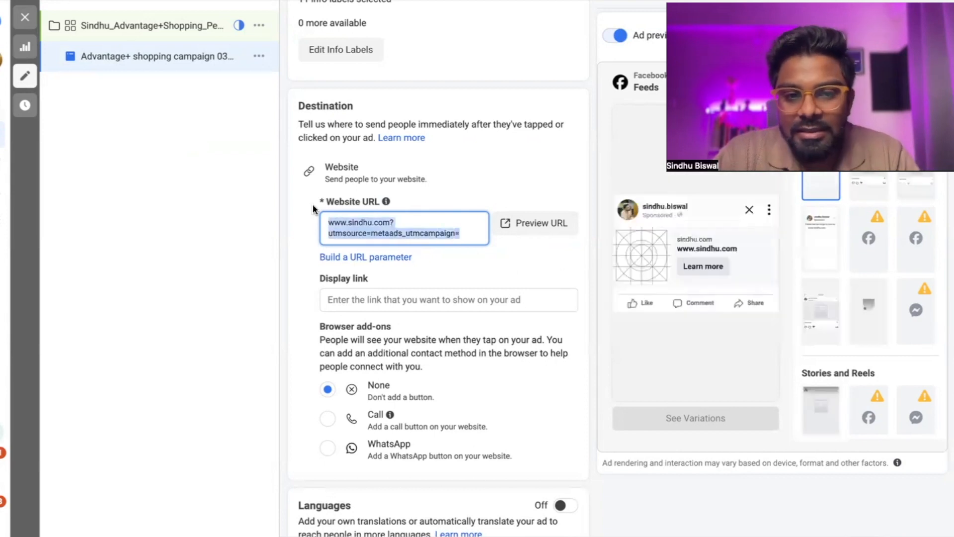
{"action": "key", "text": "BackSpace"}
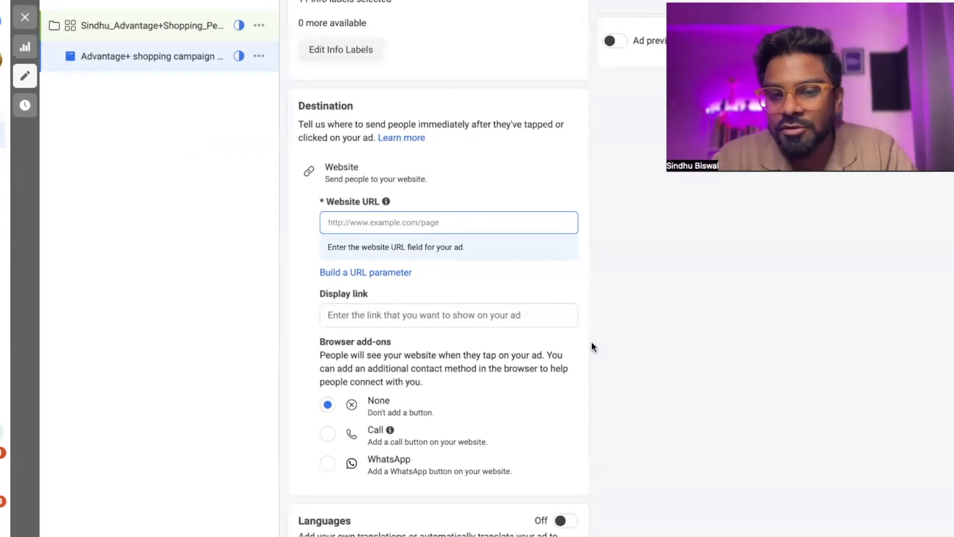
Review the ad's language and tracking settings and return to the ad name and identity sections
{"action": "scroll", "coordinate": [591, 343], "scroll_direction": "down", "scroll_amount": 6}
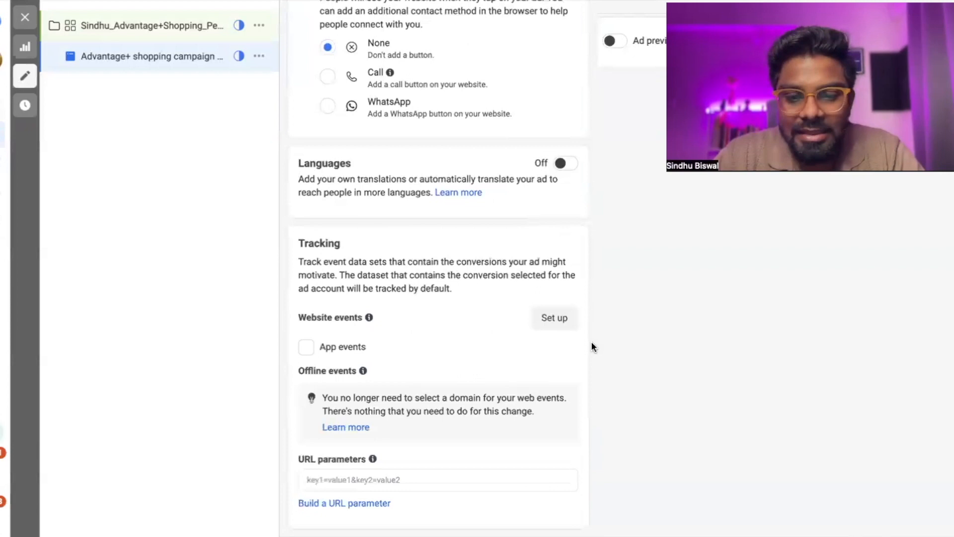
{"action": "scroll", "coordinate": [591, 343], "scroll_direction": "up", "scroll_amount": 15}
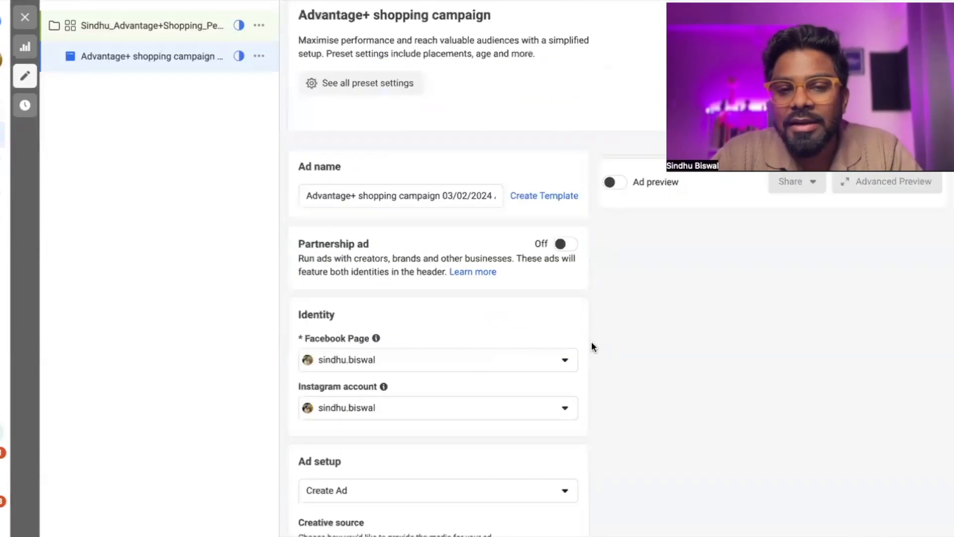
{"action": "scroll", "coordinate": [591, 347], "scroll_direction": "up", "scroll_amount": 1}
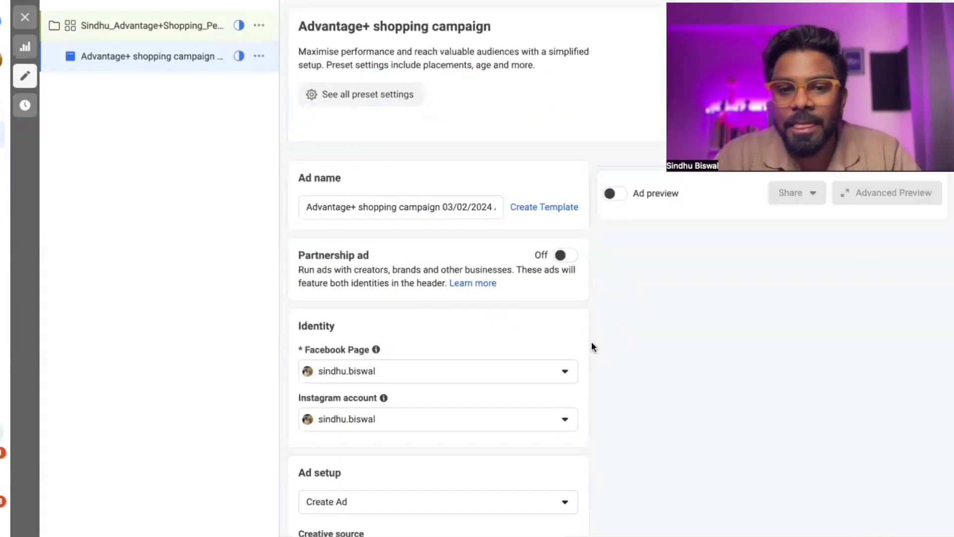